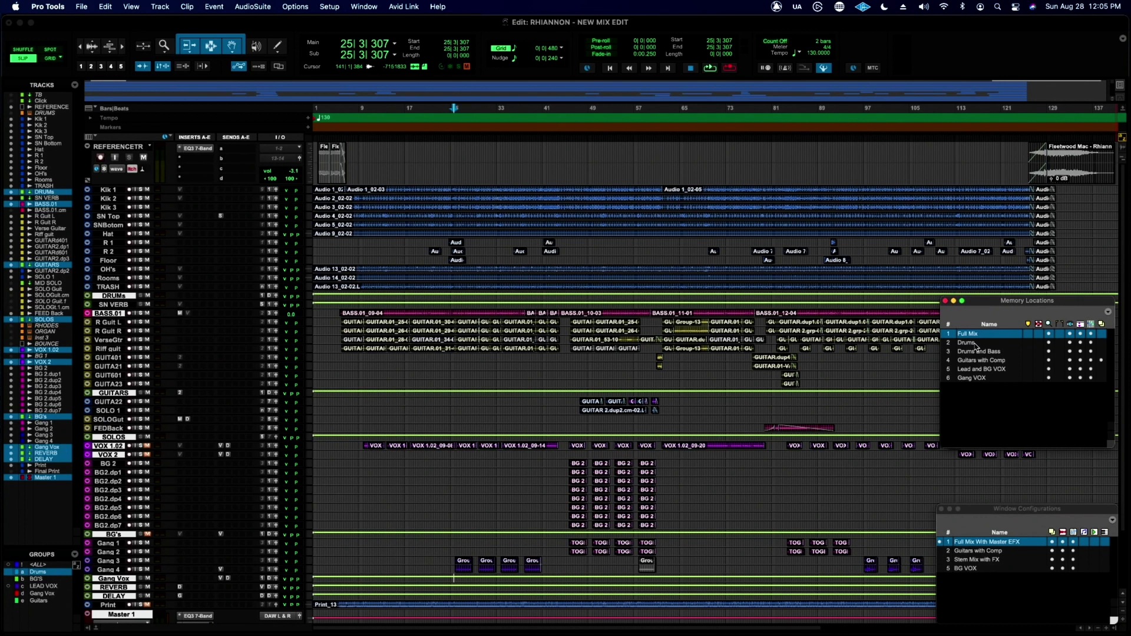
- Recall the Drums then Full Mix locations, then start and cancel a new memory location
left_click(969, 343)
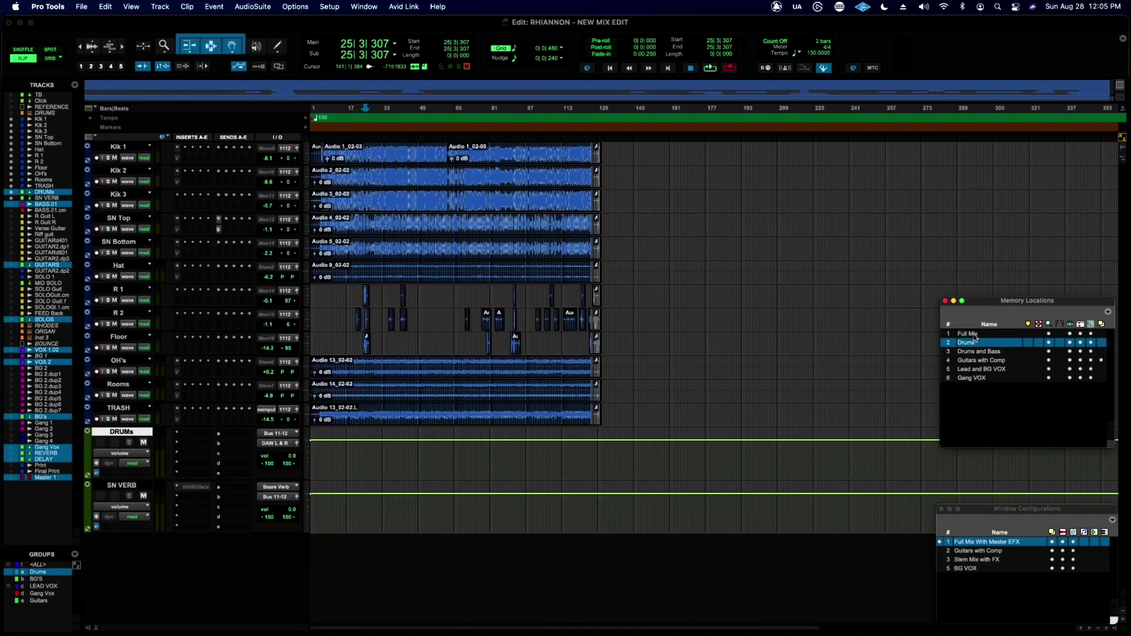
left_click(974, 334)
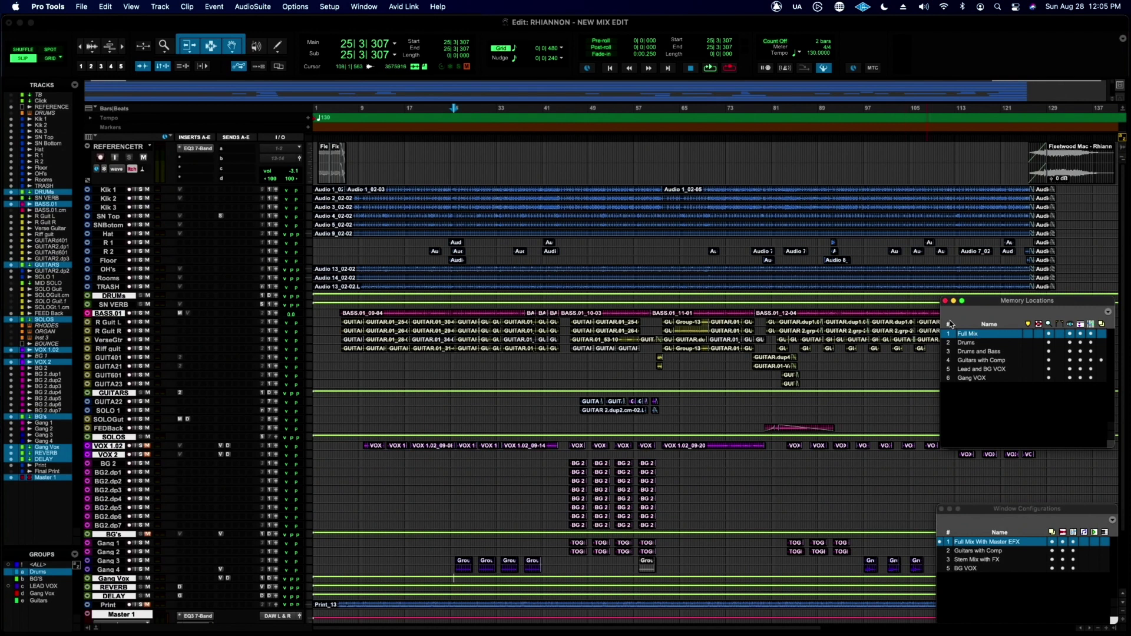
key("KP_Enter")
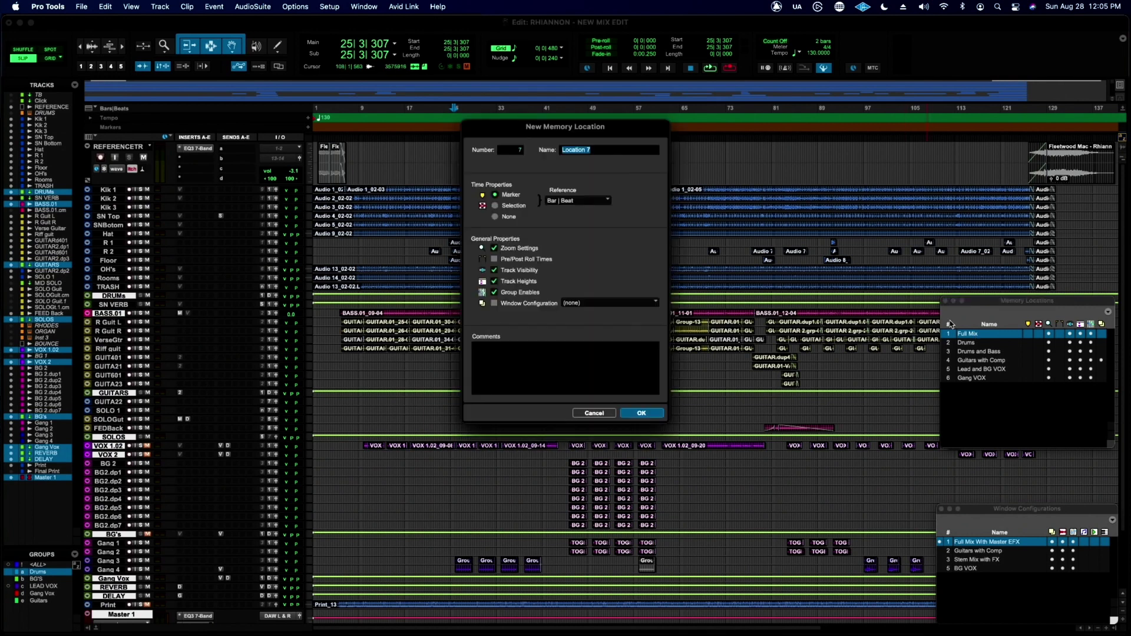
left_click(501, 218)
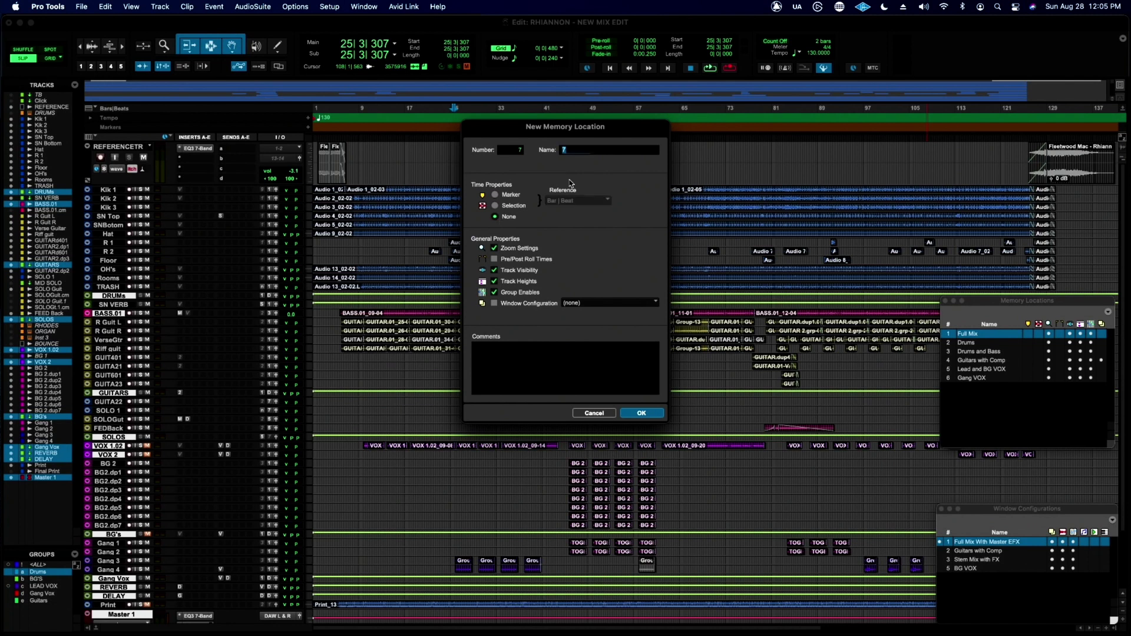
type("jksdhfgkshfg")
left_click(595, 414)
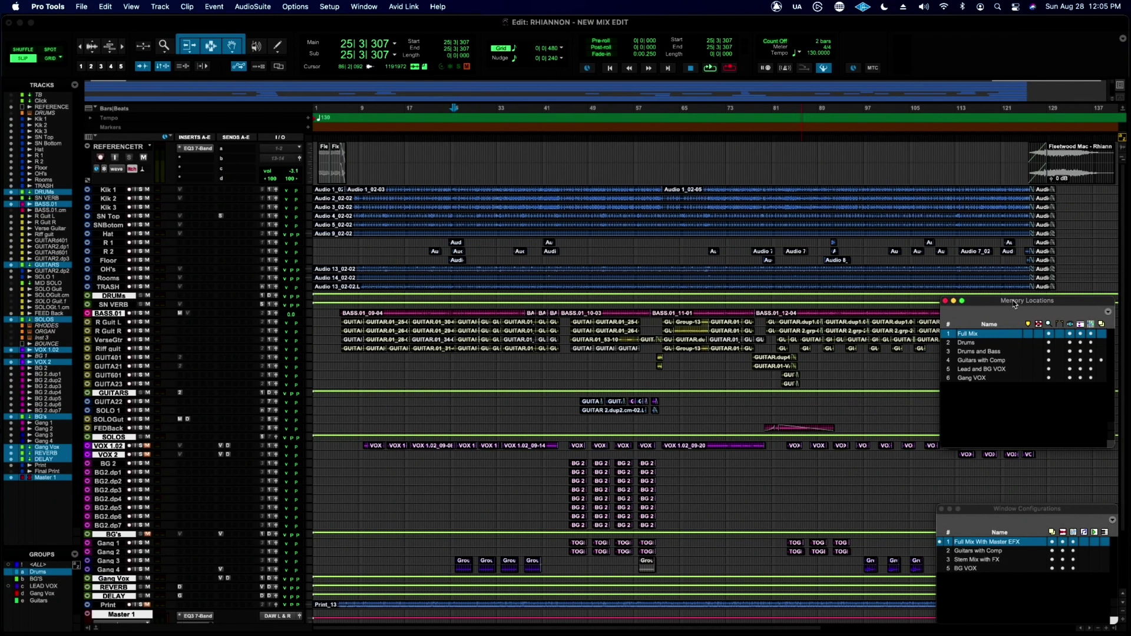
- Cycle Guitars with Comp, Stem Mix with FX and BG VOX configurations, then close Pro Compressor and EQ III
left_click(1008, 513)
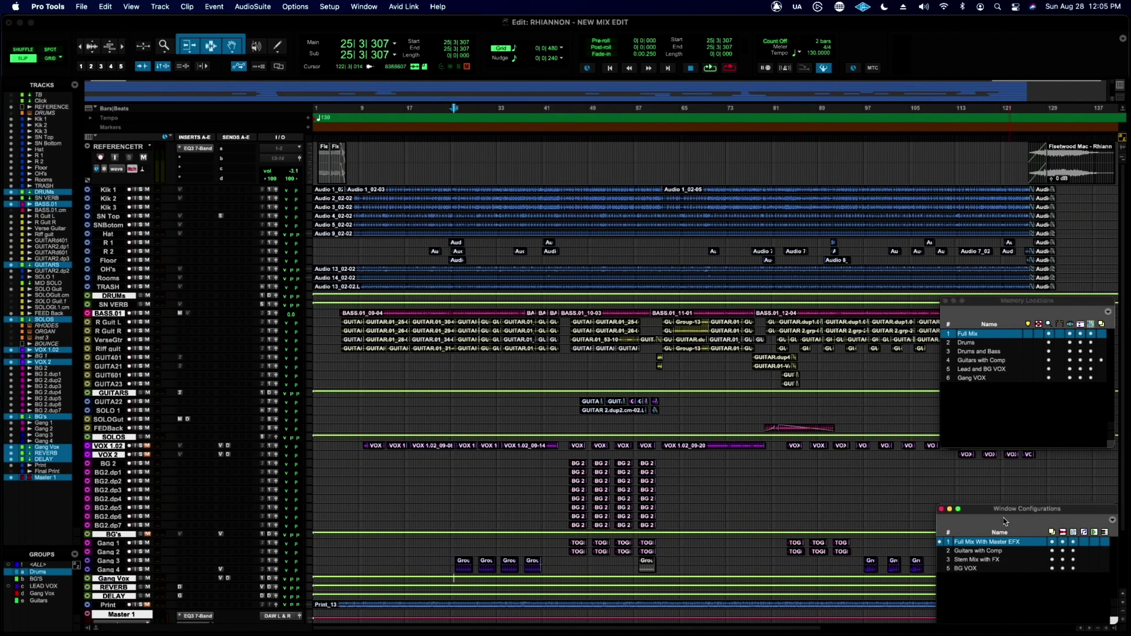
left_click(979, 552)
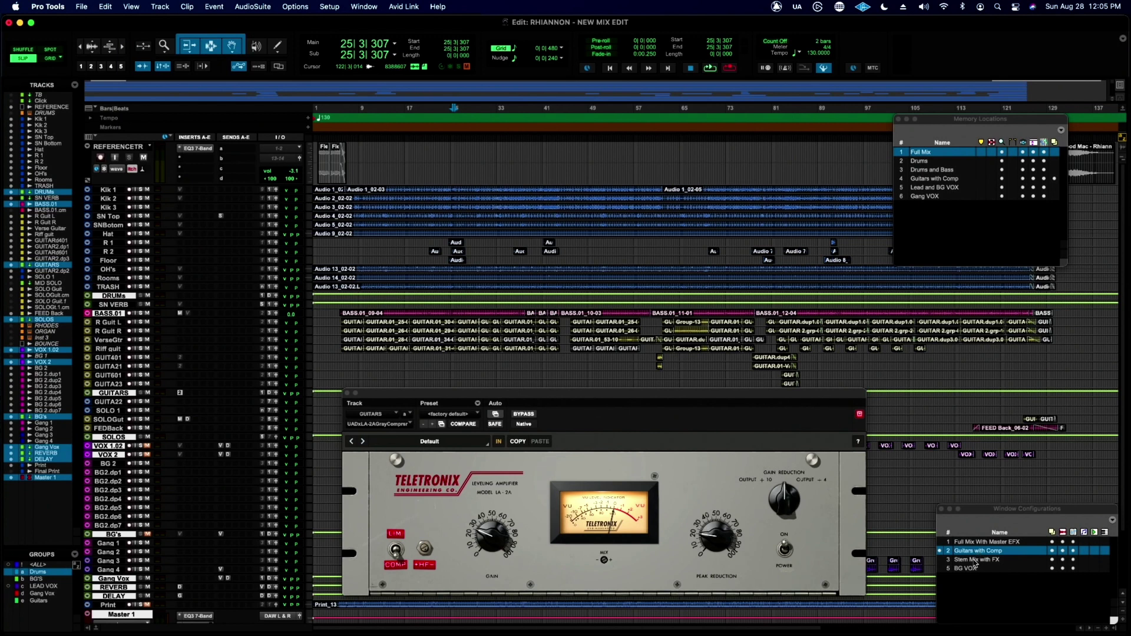
left_click(974, 561)
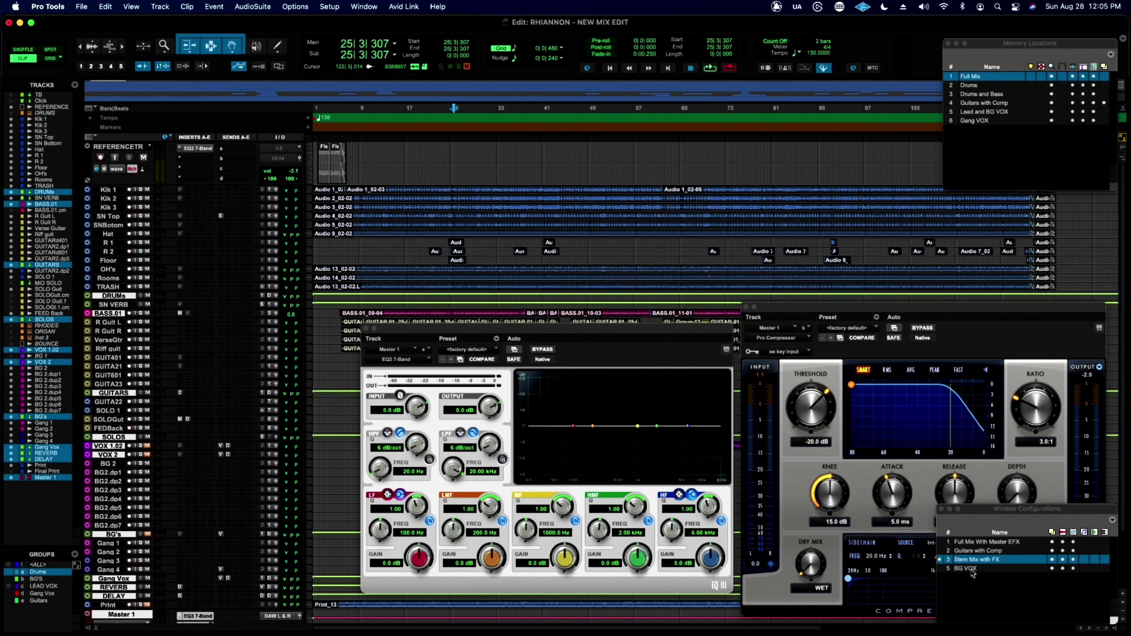
left_click(970, 569)
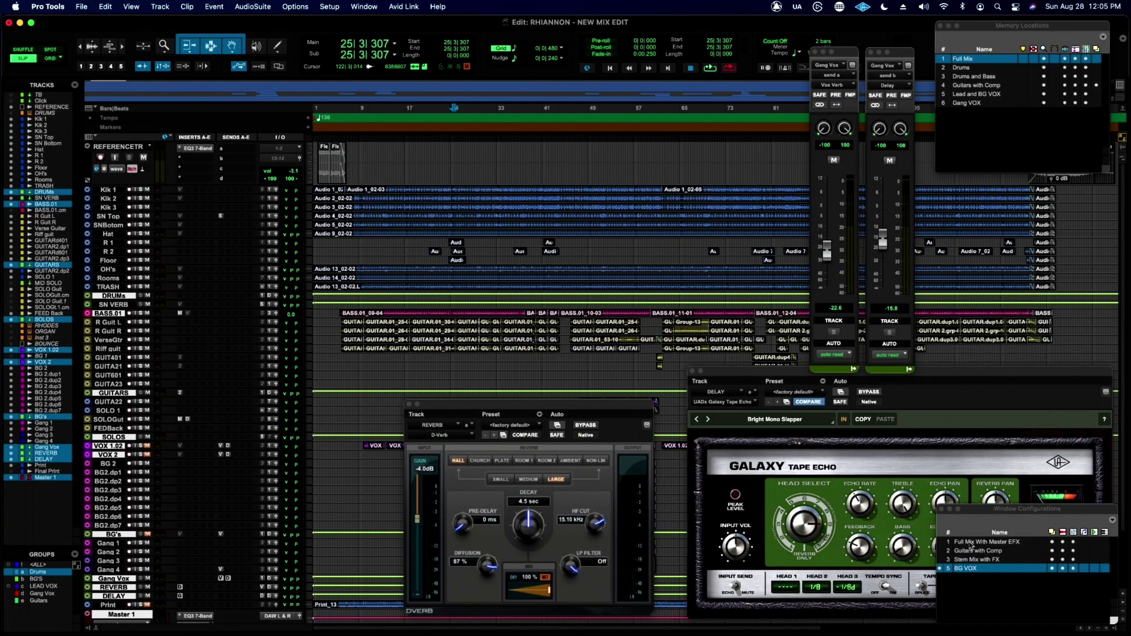
left_click(970, 542)
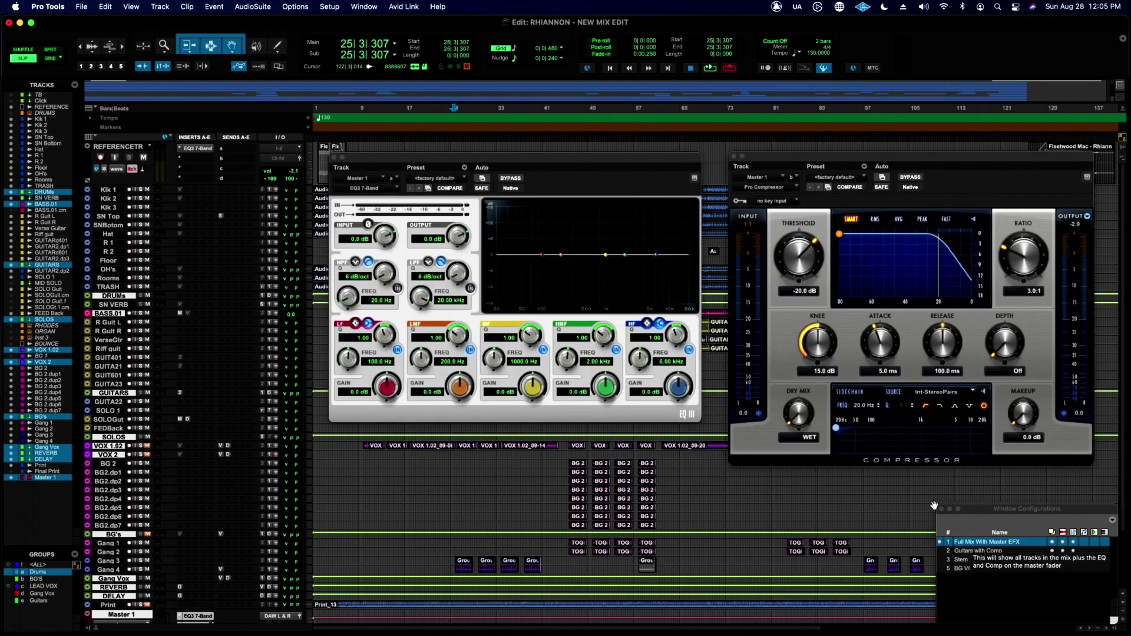
left_click(734, 156)
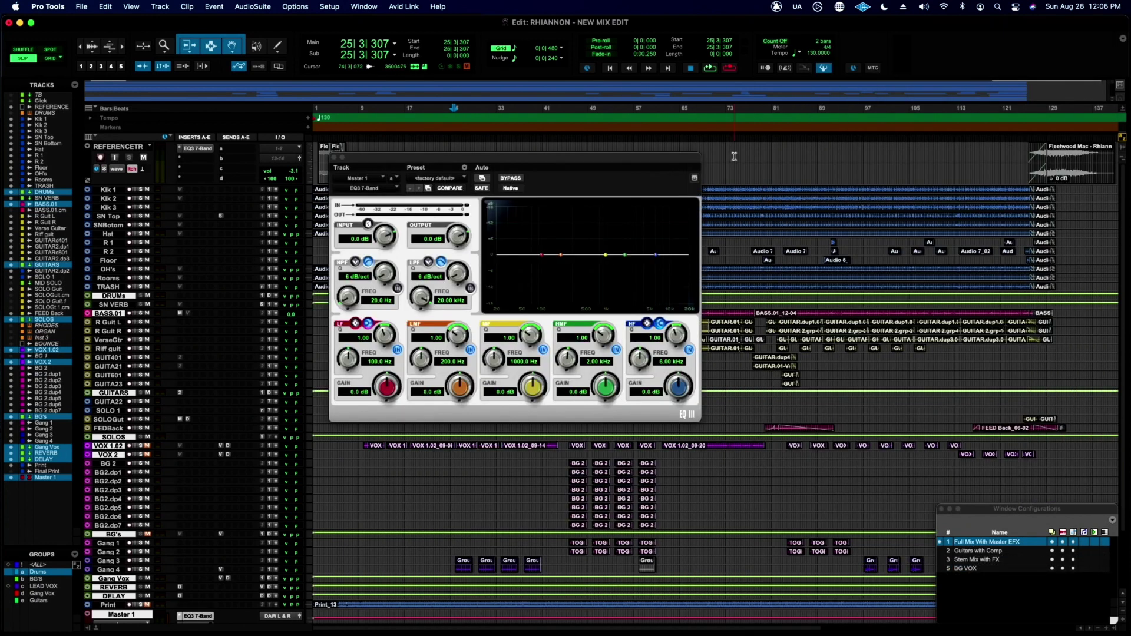
left_click(334, 158)
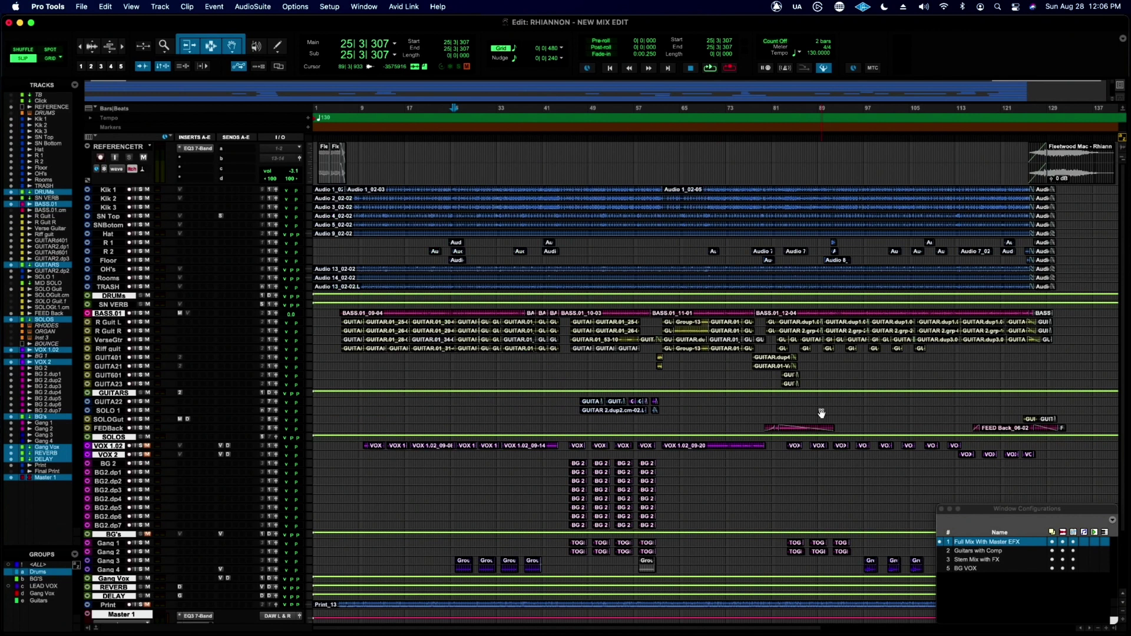
- Reopen the Memory Locations window lower beside the tracks and recall Drums, then Guitars with Comp
key("super+5")
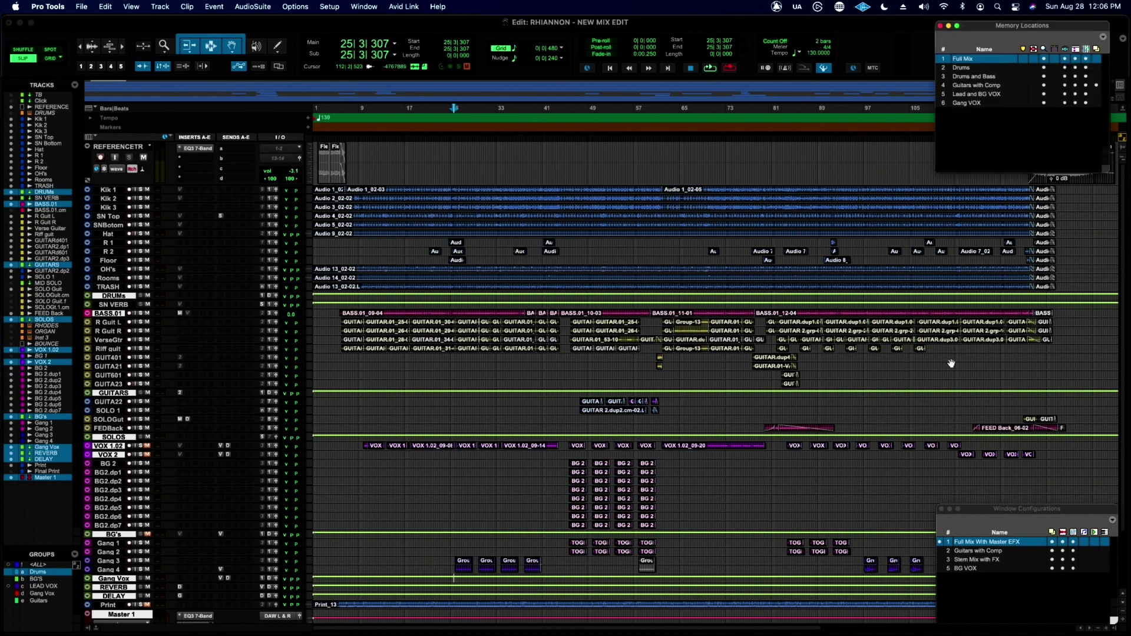
left_click_drag(1054, 27, 1056, 248)
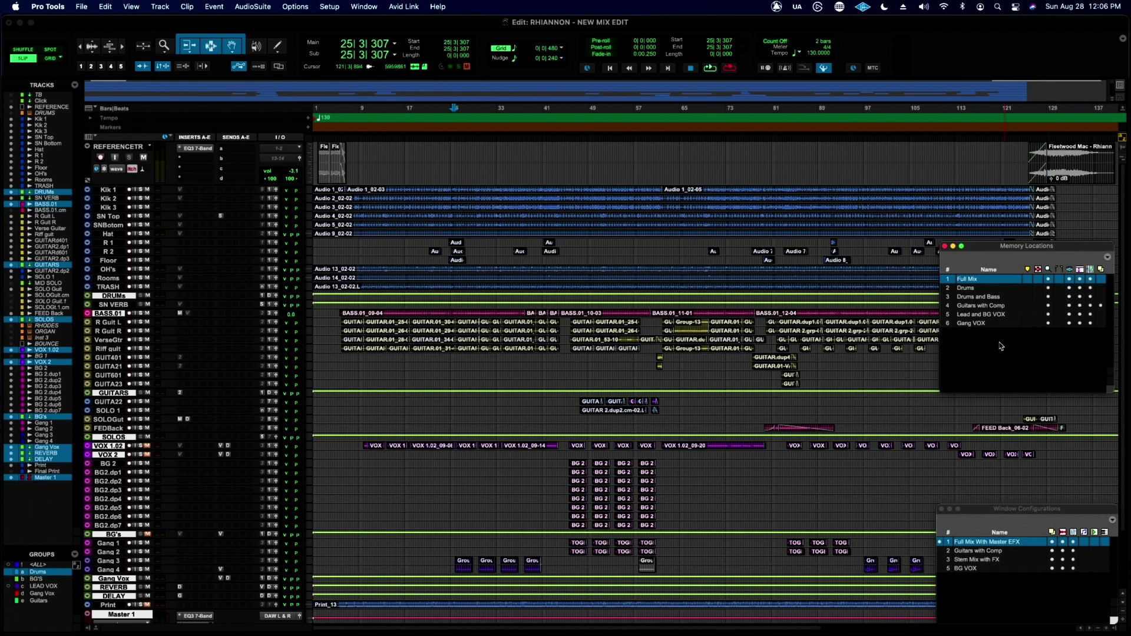
left_click(966, 288)
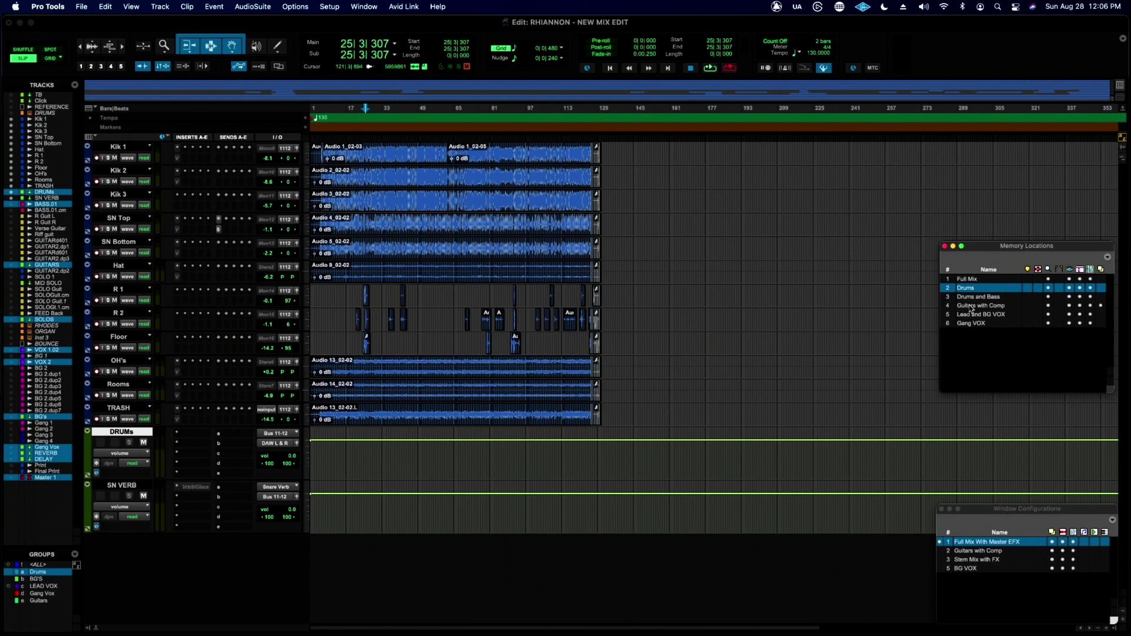
left_click(972, 305)
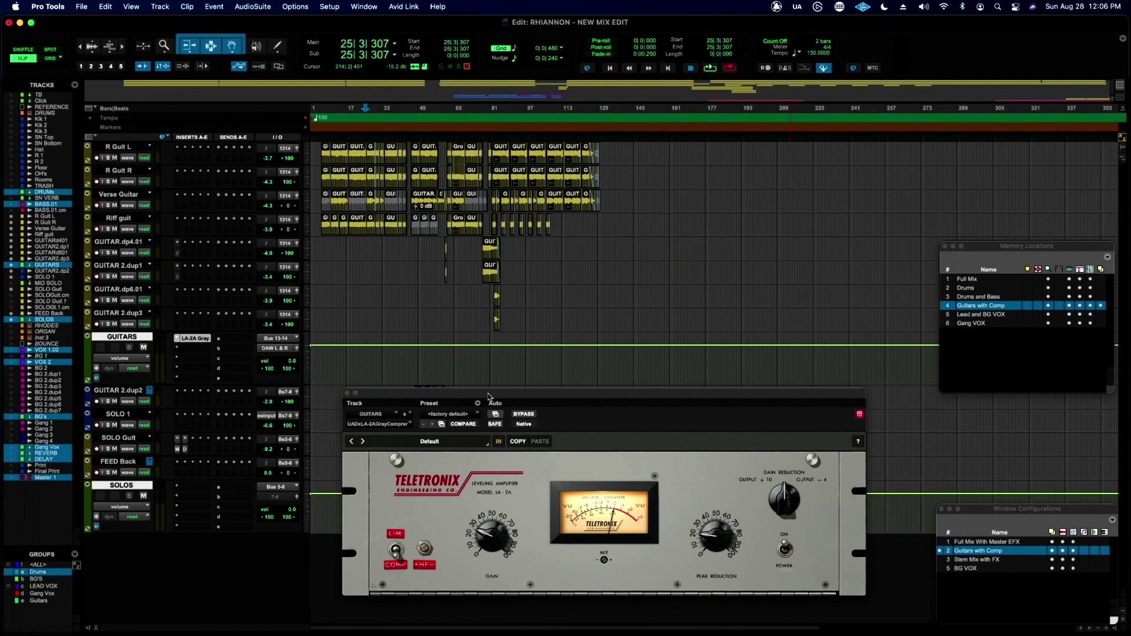
- Return to the Full Mix location and close the LA-2A plug-in window
left_click(970, 283)
left_click(970, 281)
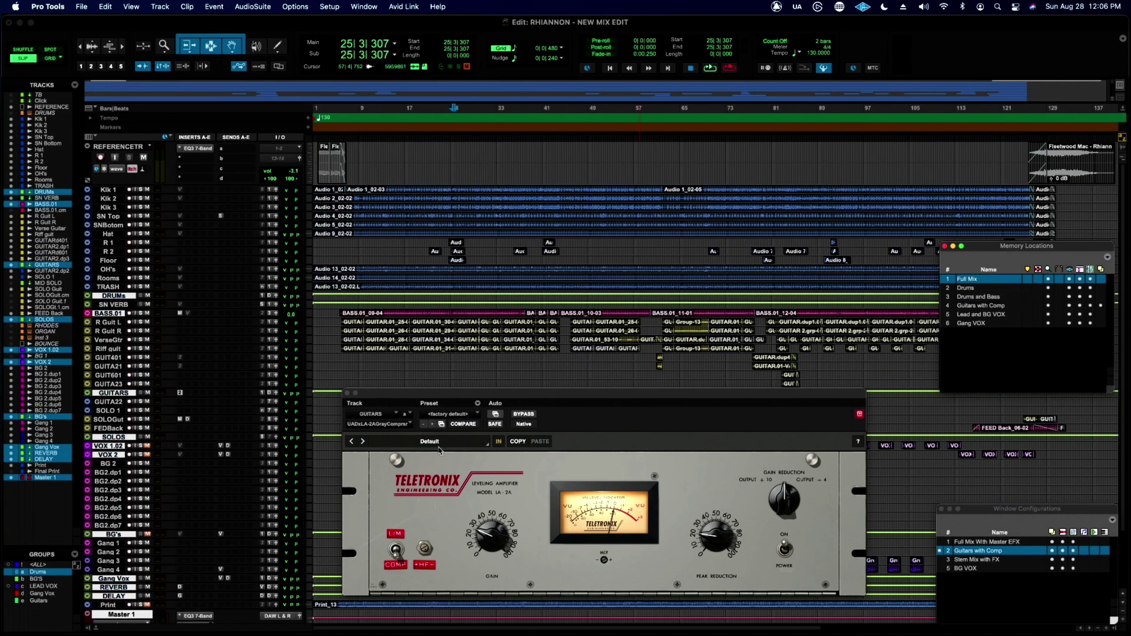
left_click(347, 393)
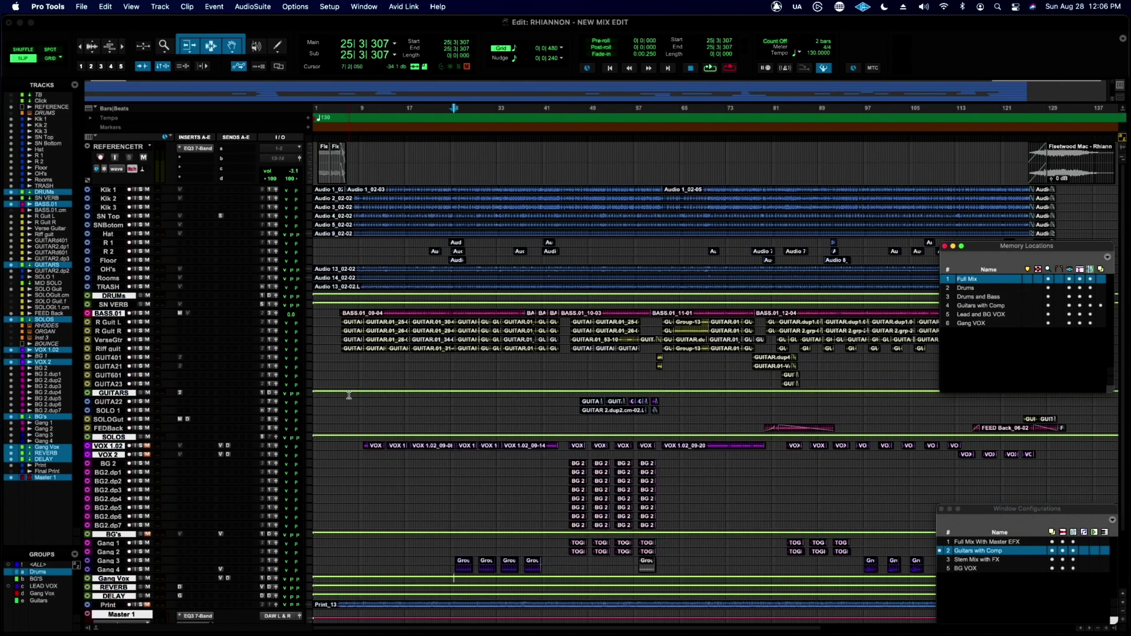
- Save a new window configuration named 'Full Mix Clean' as number 4
left_click(362, 8)
mouse_move(367, 22)
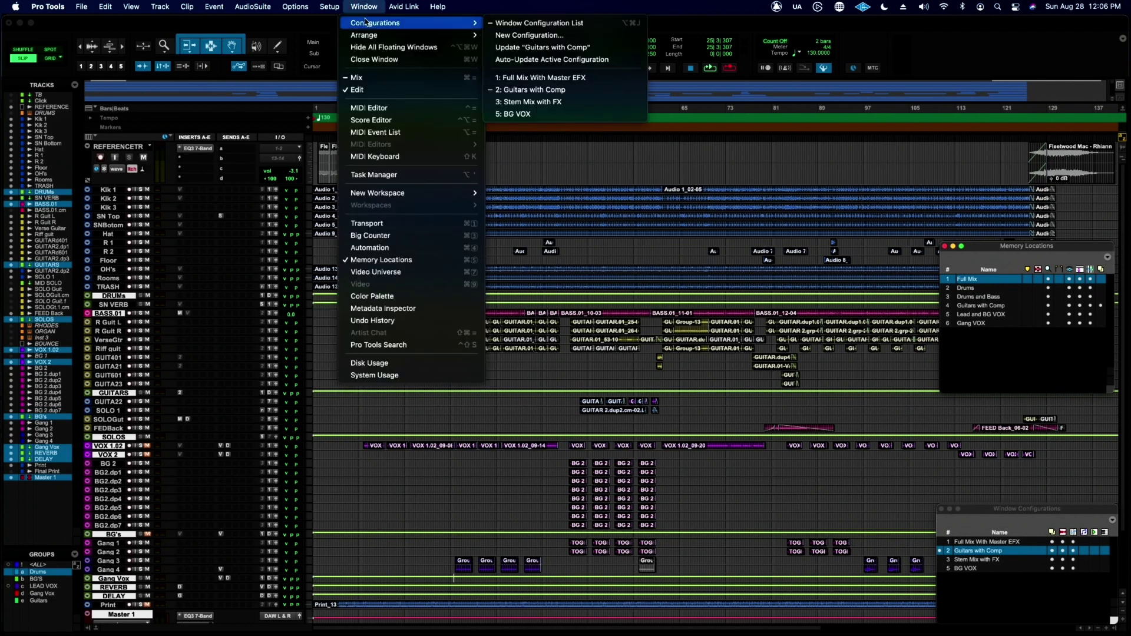
left_click(560, 34)
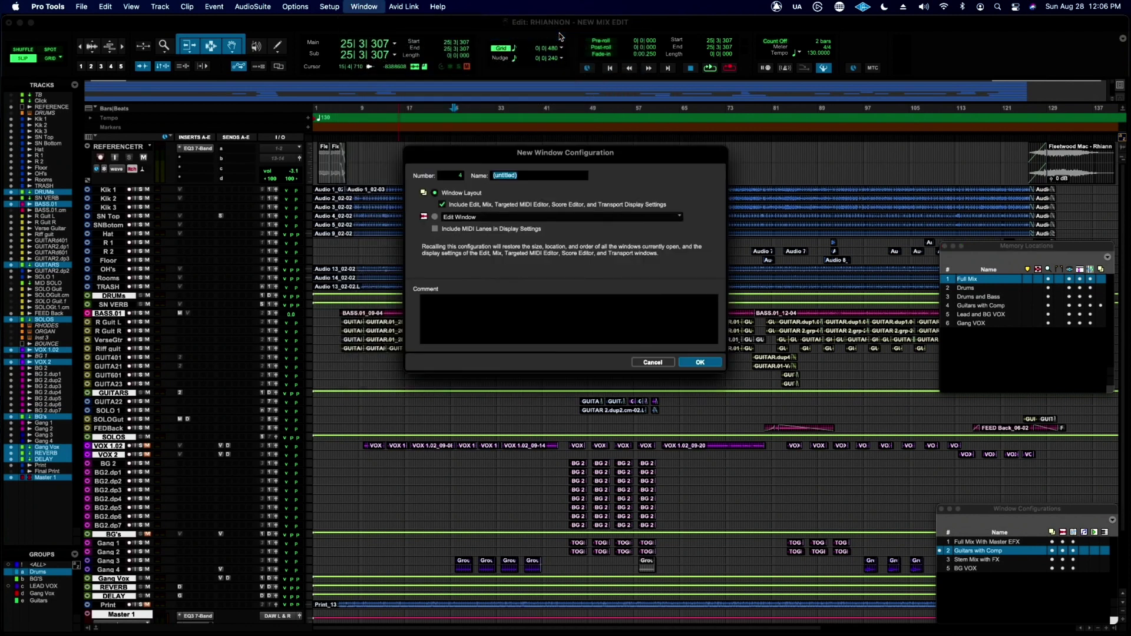
type("Full Mix Clean")
left_click(701, 362)
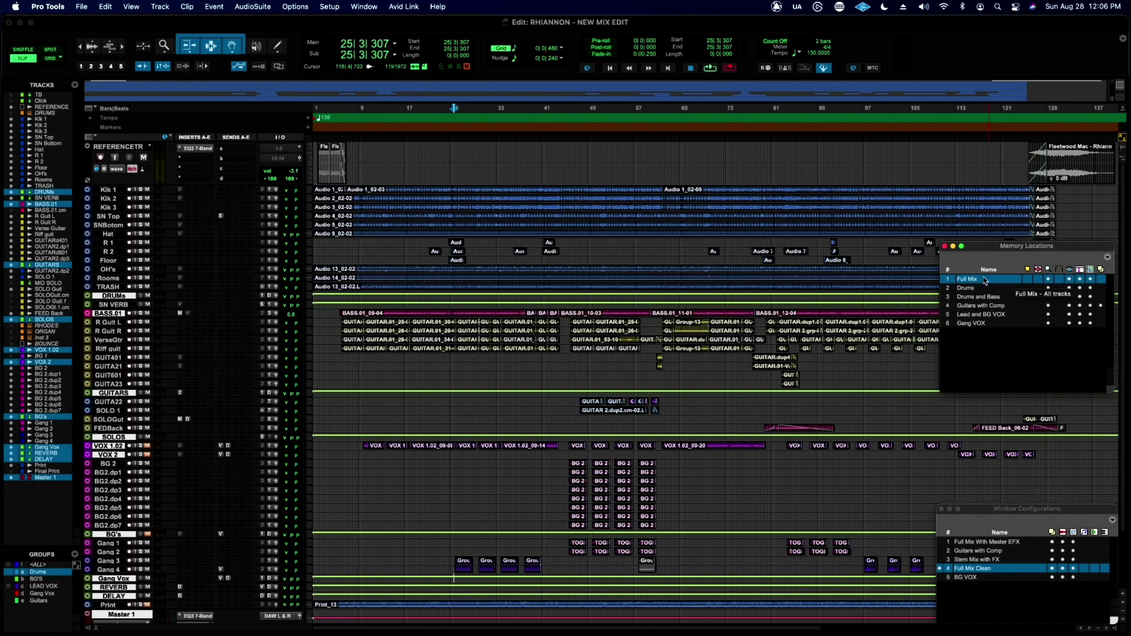
- Edit the Full Mix memory location to recall window configuration 4: Full Mix Clean
left_click(1109, 258)
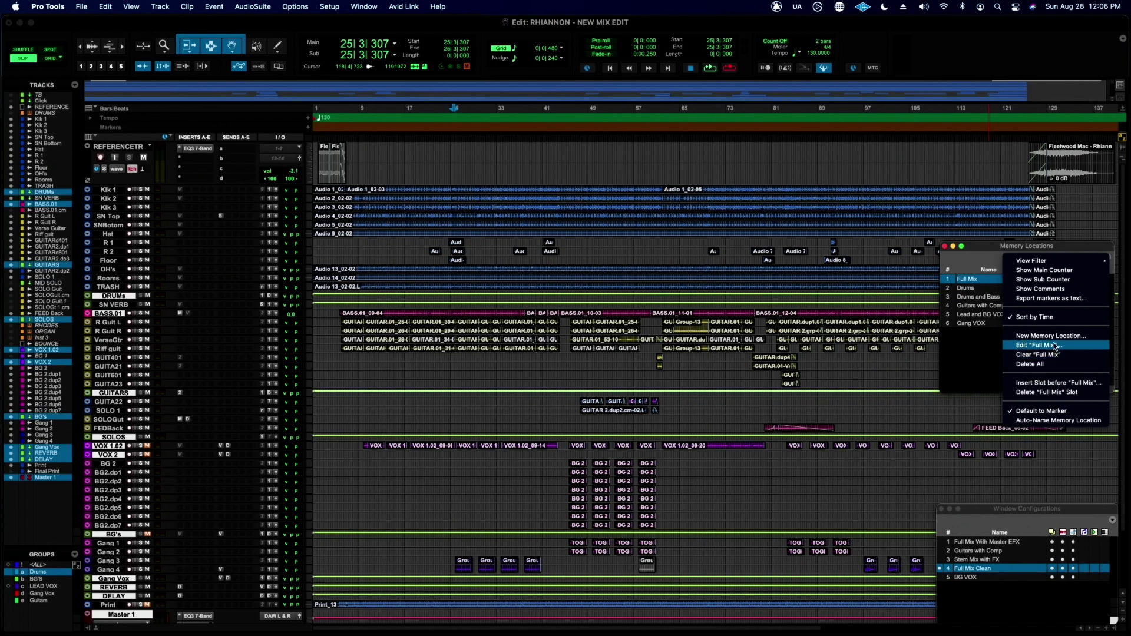
left_click(1054, 346)
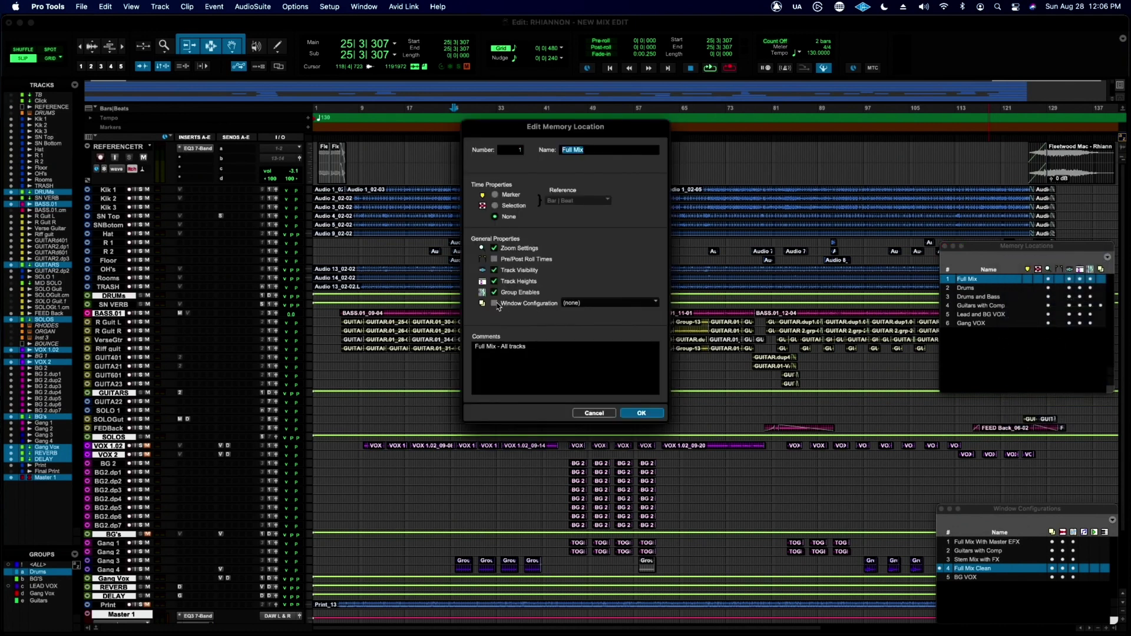
left_click(598, 306)
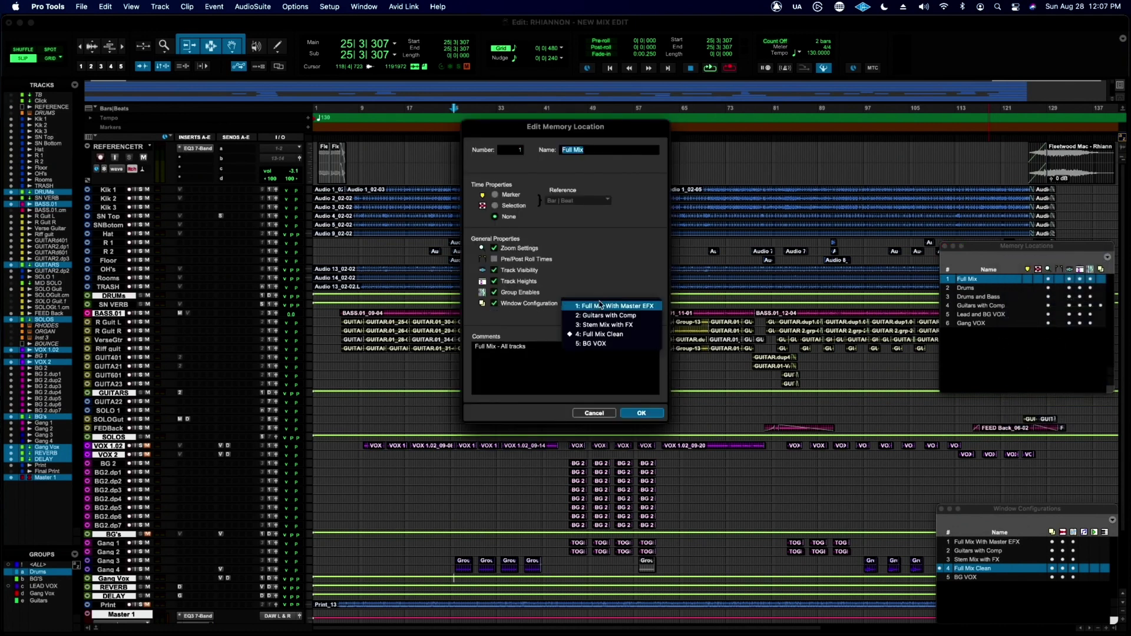
left_click(619, 335)
left_click(638, 415)
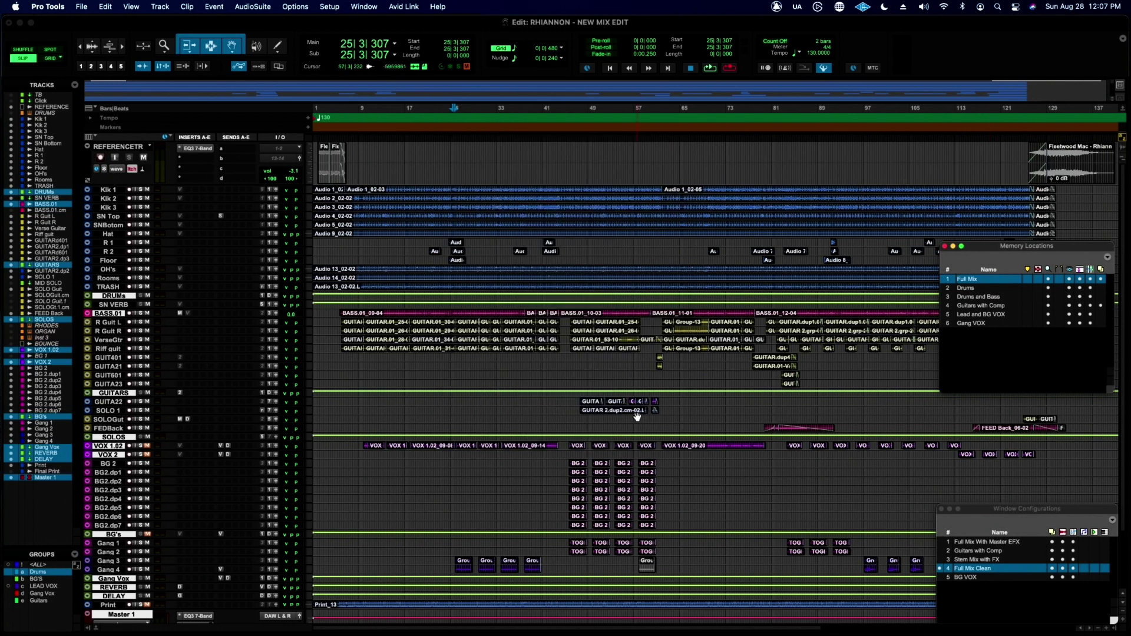
left_click(980, 306)
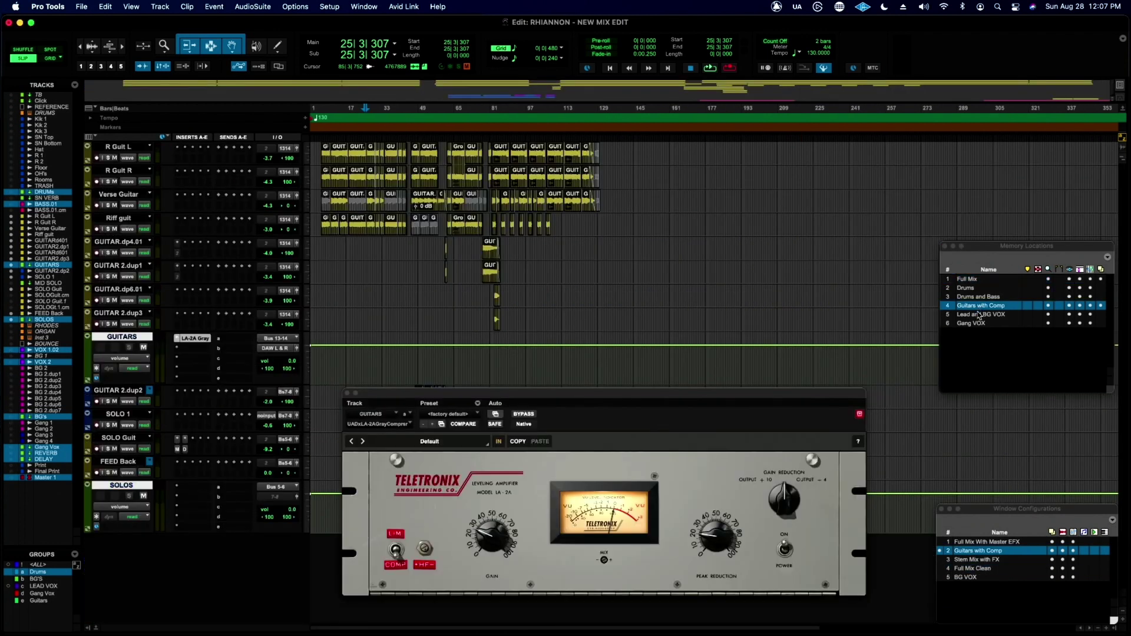
left_click(979, 316)
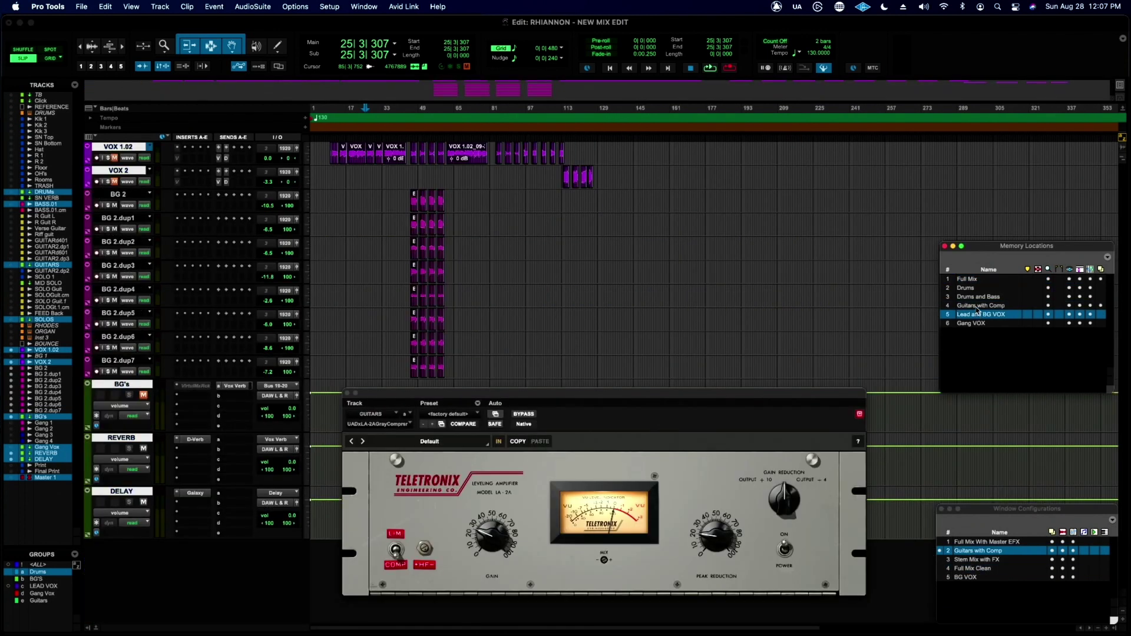
left_click(979, 305)
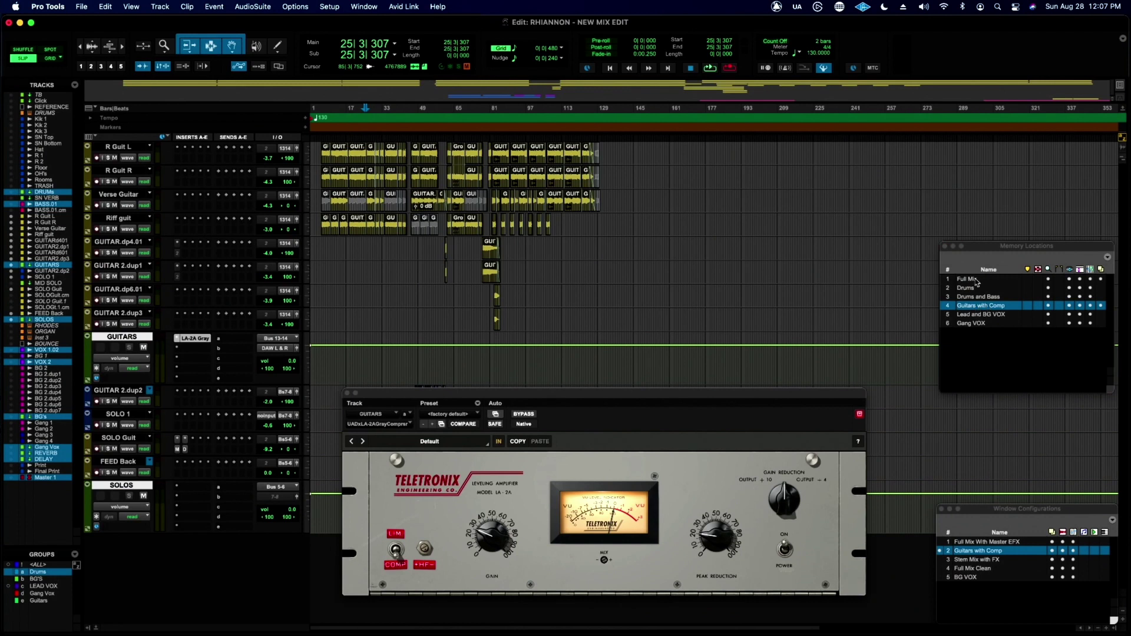
left_click(975, 281)
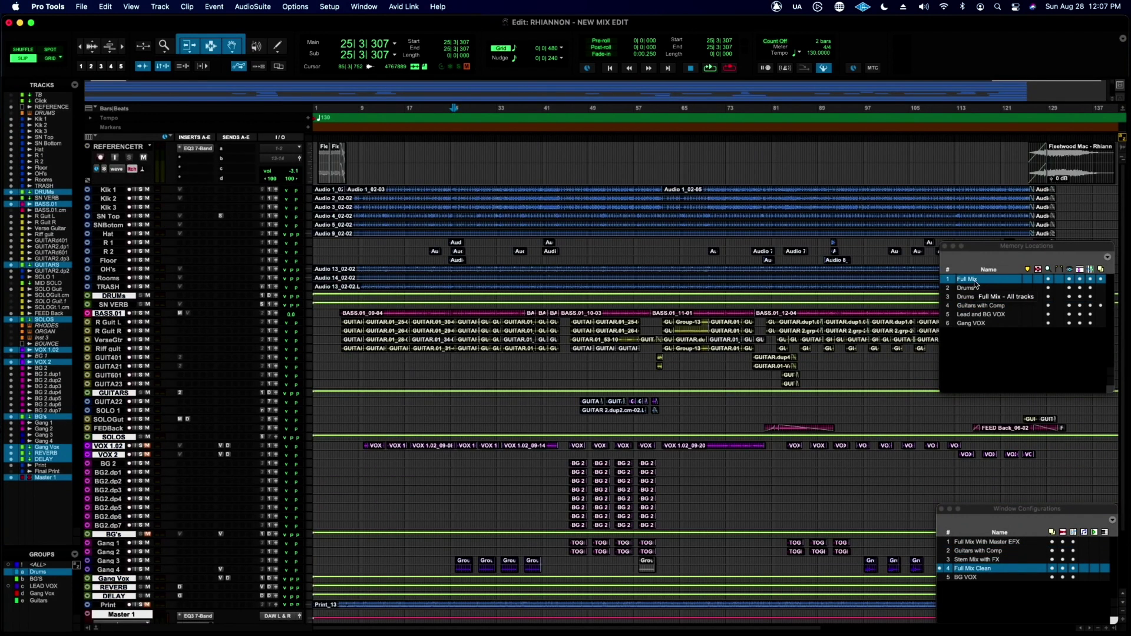
left_click(982, 325)
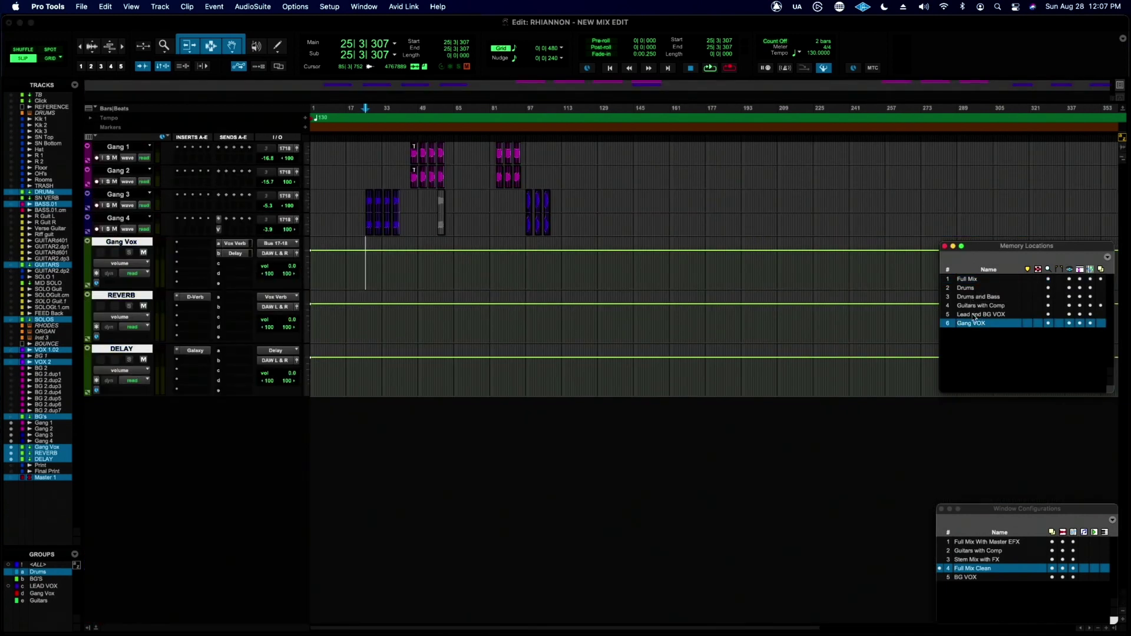
left_click(973, 315)
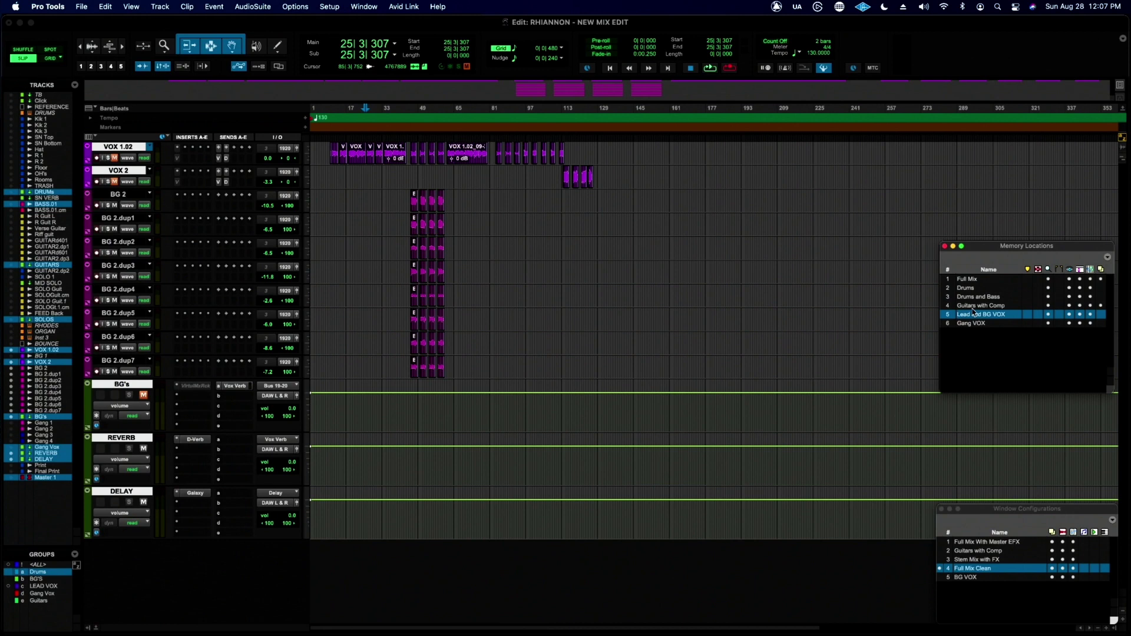
left_click(972, 297)
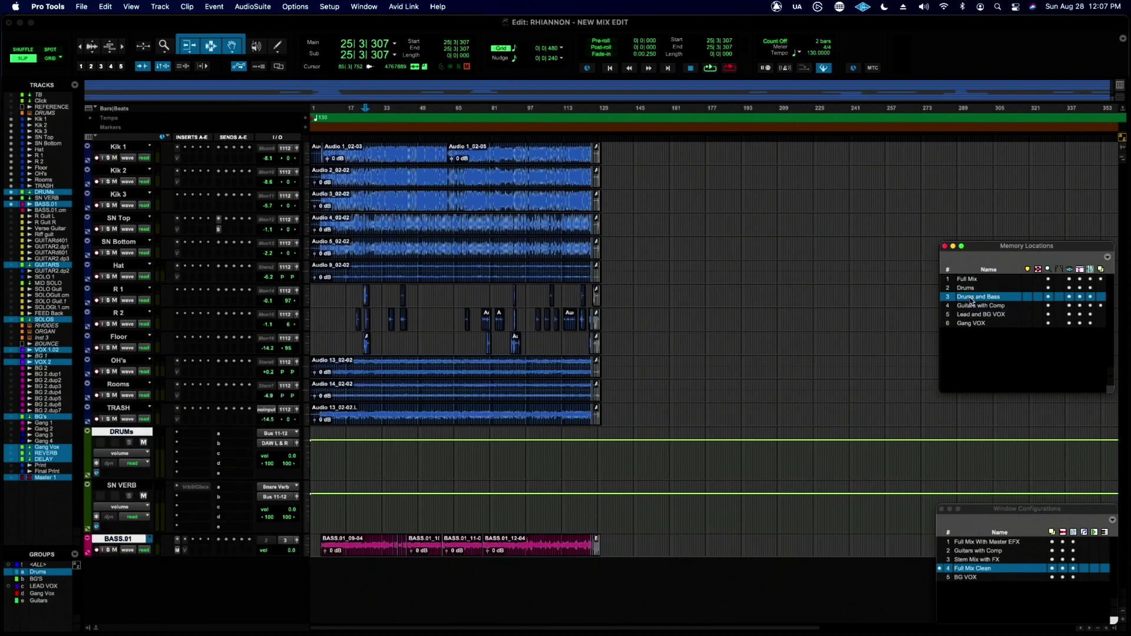
left_click(967, 289)
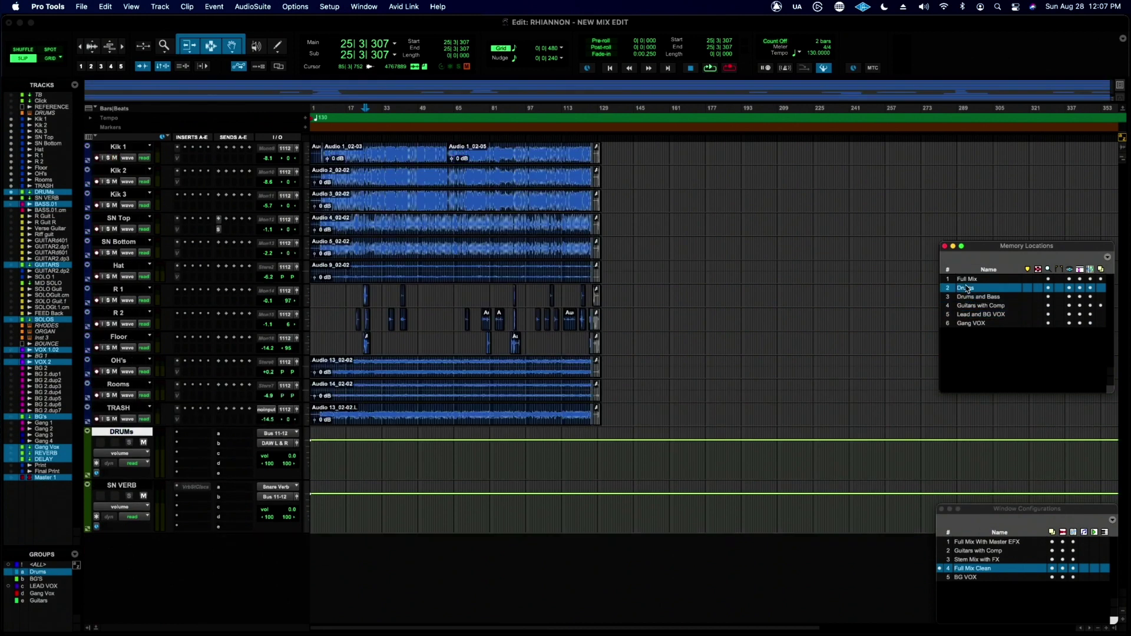
left_click(967, 280)
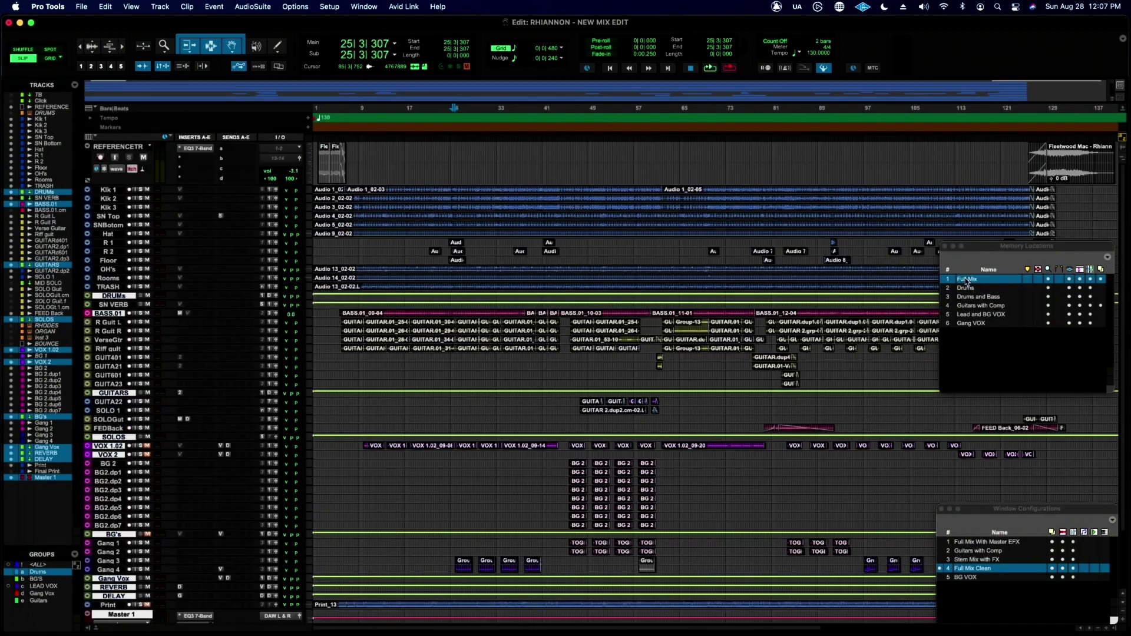
left_click(977, 542)
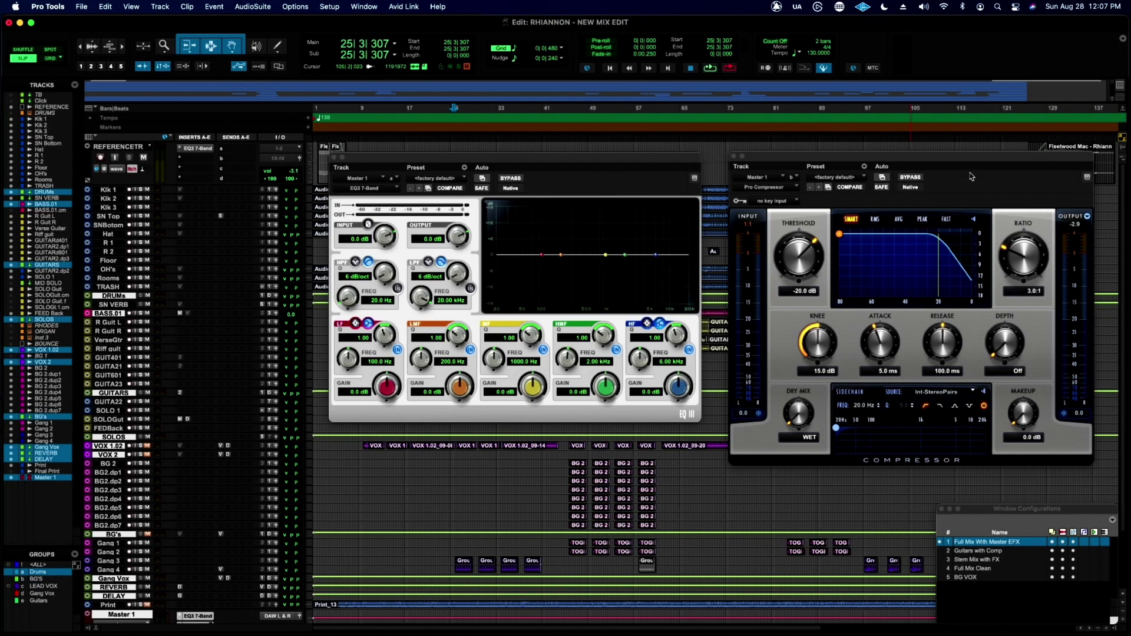
key("super+5")
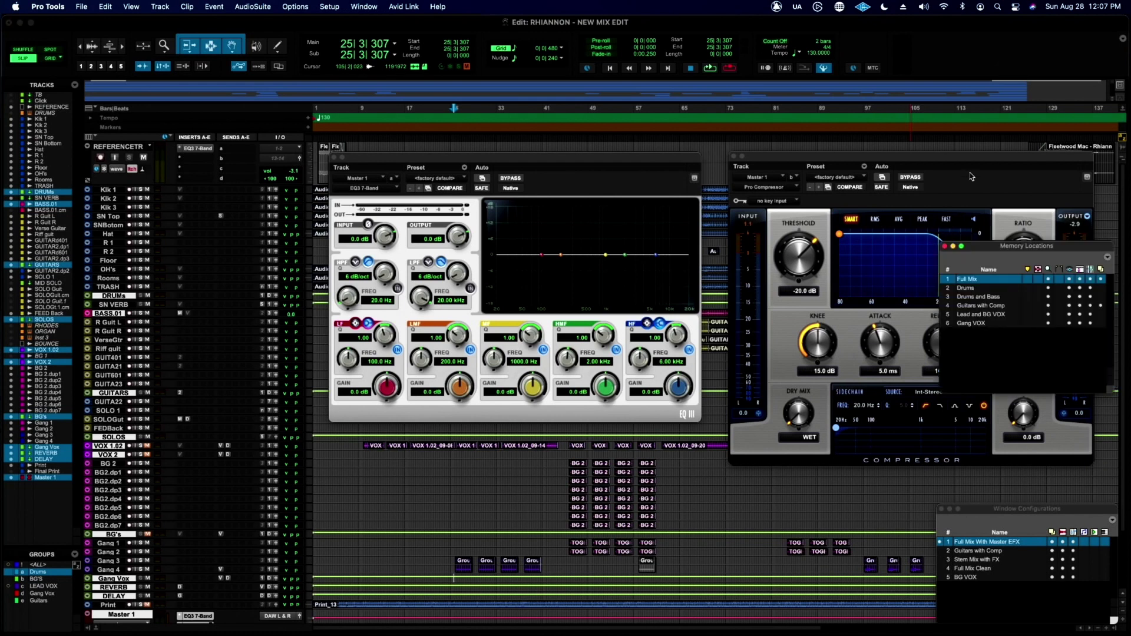
left_click(990, 281)
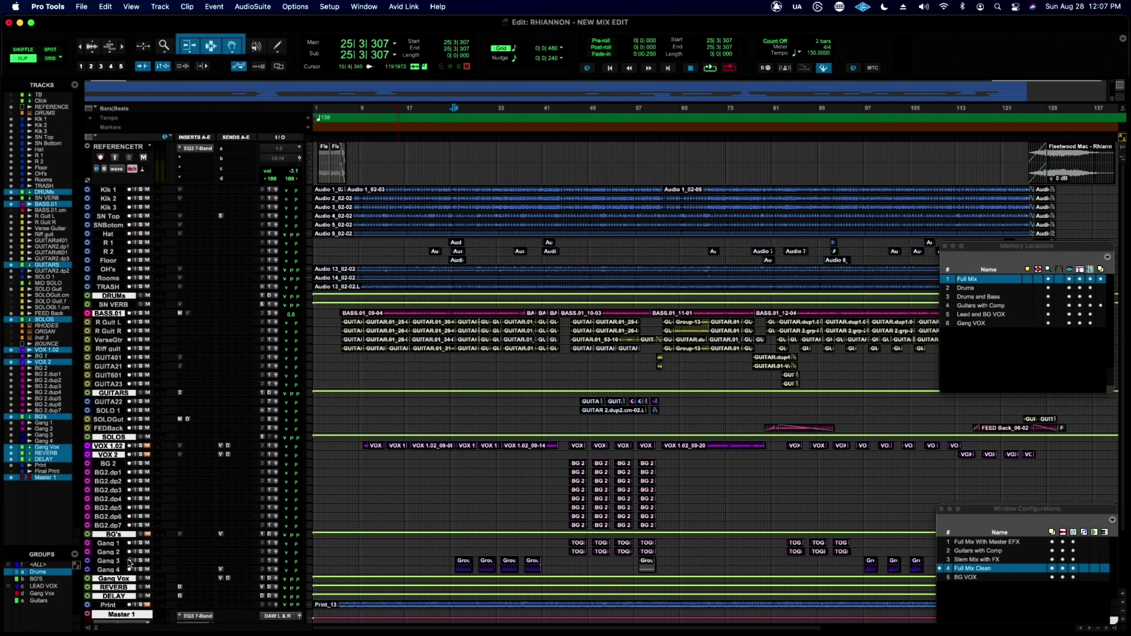
- Select BG 2 through BG's, show only those tracks, and set them to small height
left_click(111, 466)
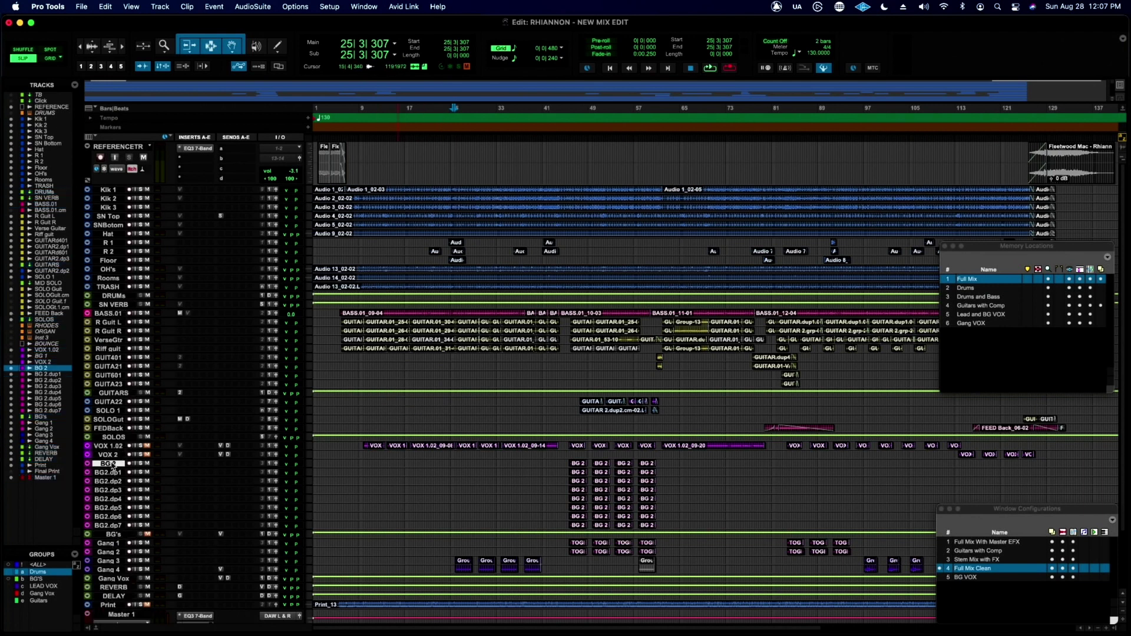
left_click(117, 536, "shift")
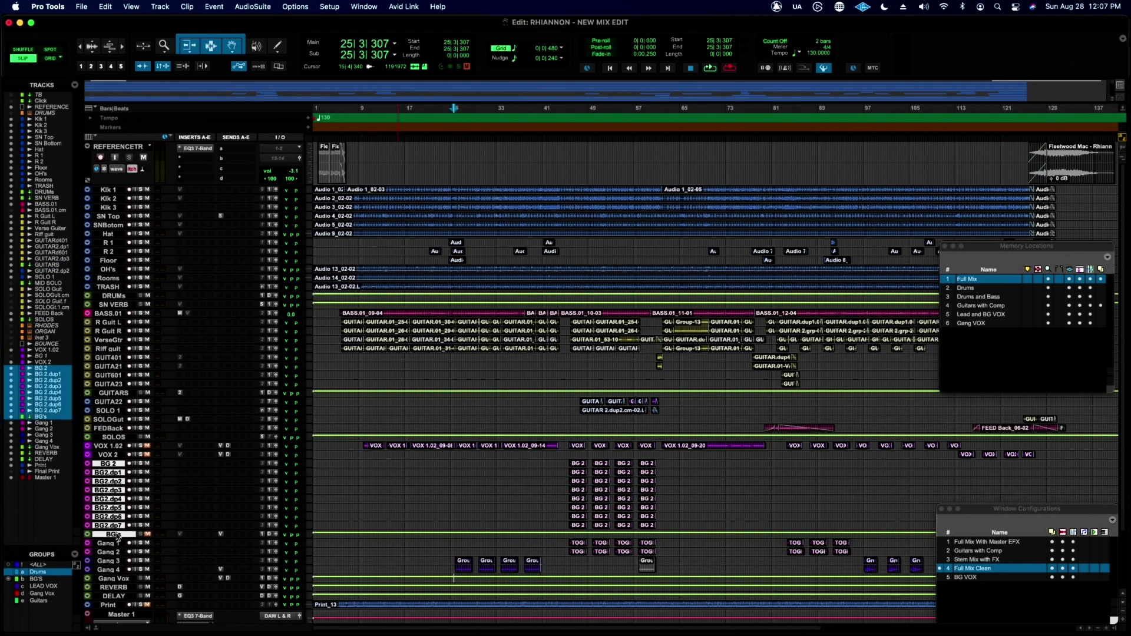
left_click(75, 86)
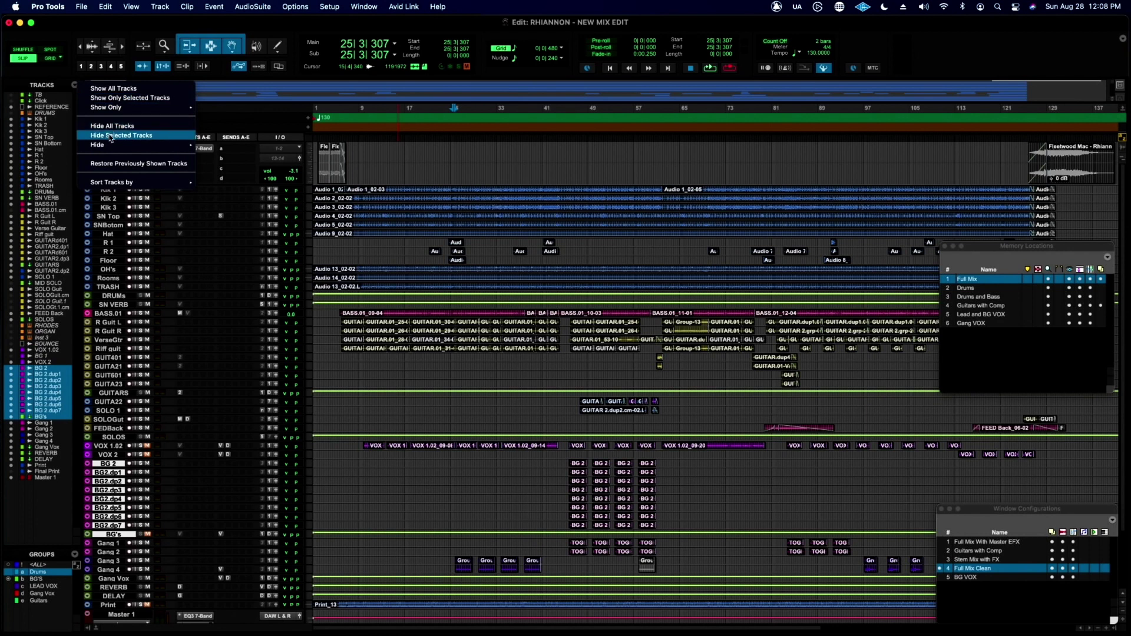
left_click(111, 98)
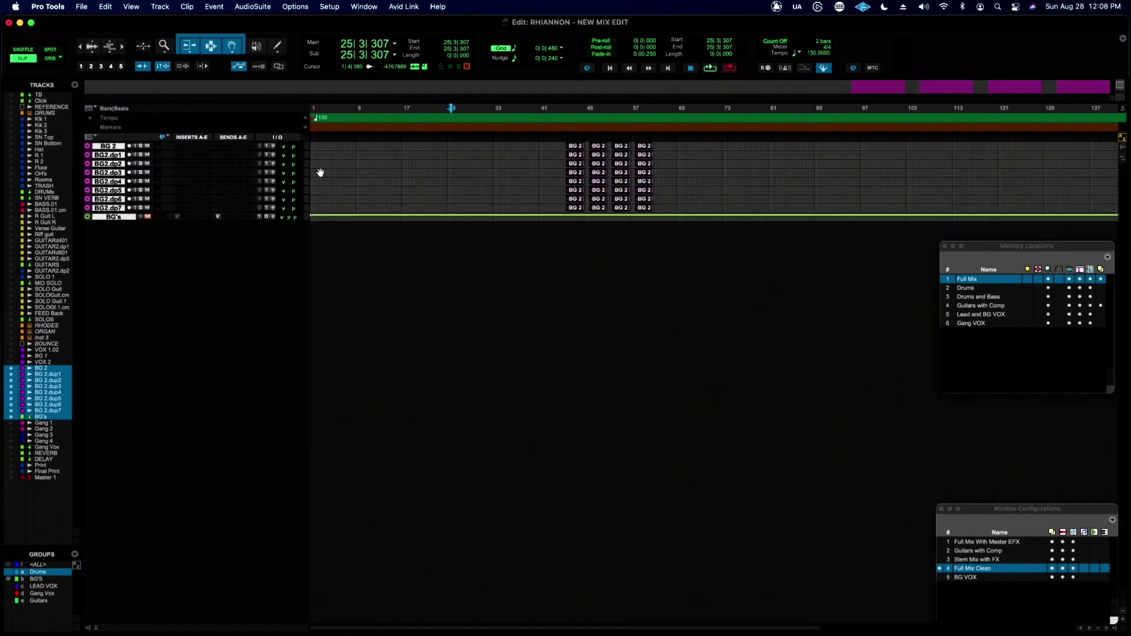
left_click(308, 202)
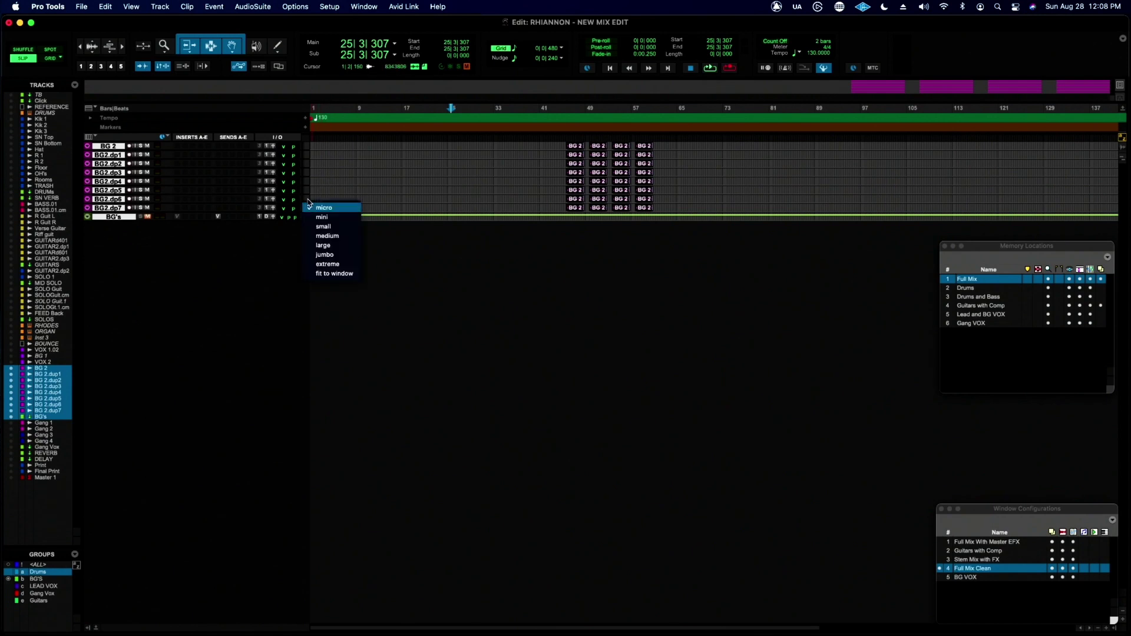
left_click(312, 227)
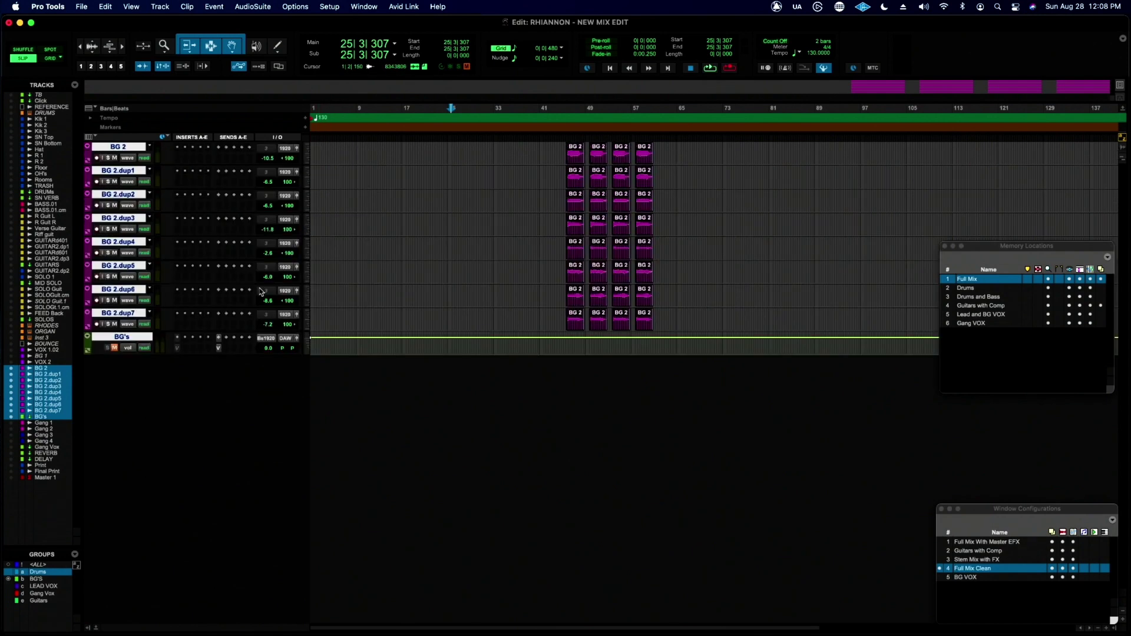
- Open BG's send and plug-in windows, close the inactive plug-in, and set BG tracks to large height
left_click(219, 342)
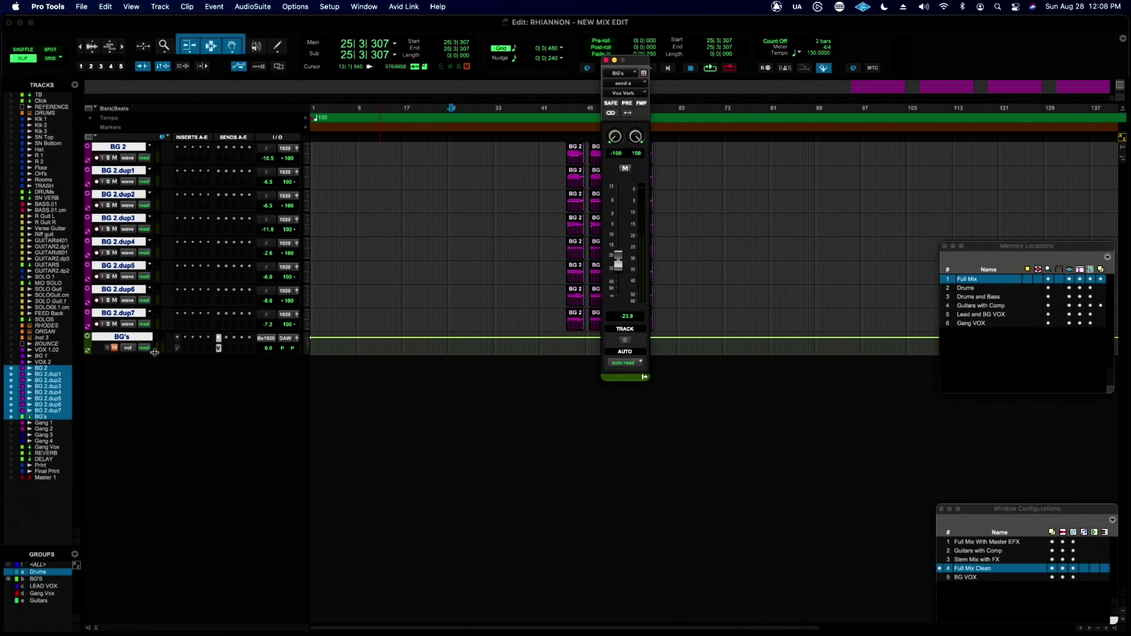
left_click(177, 347)
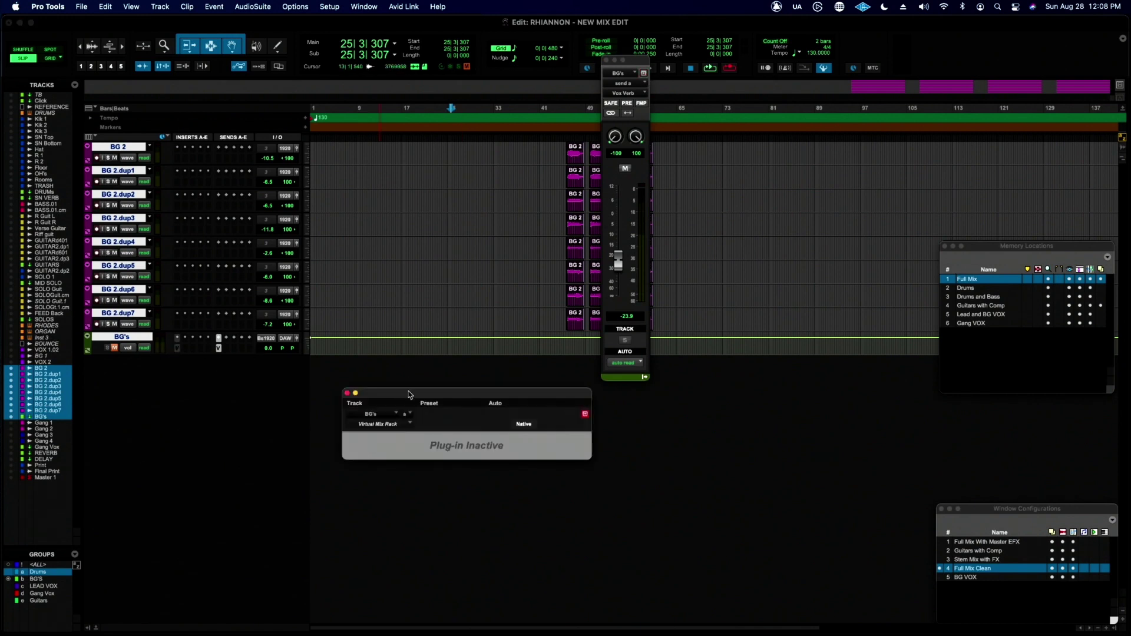
left_click(348, 394)
left_click_drag(626, 65, 871, 288)
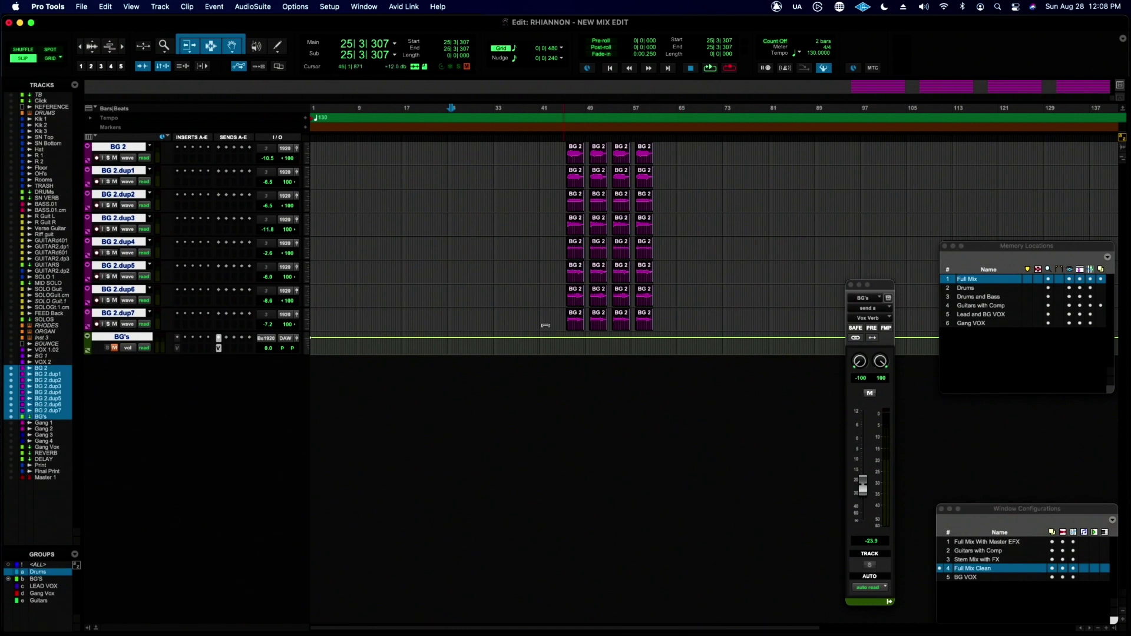
left_click(307, 296)
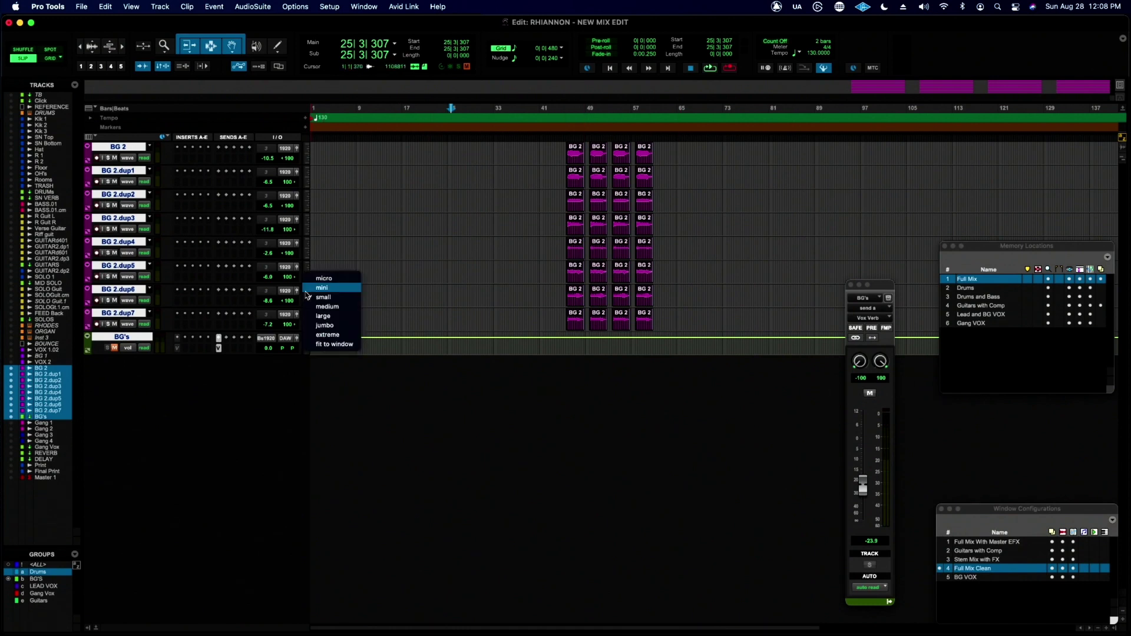
left_click(313, 315)
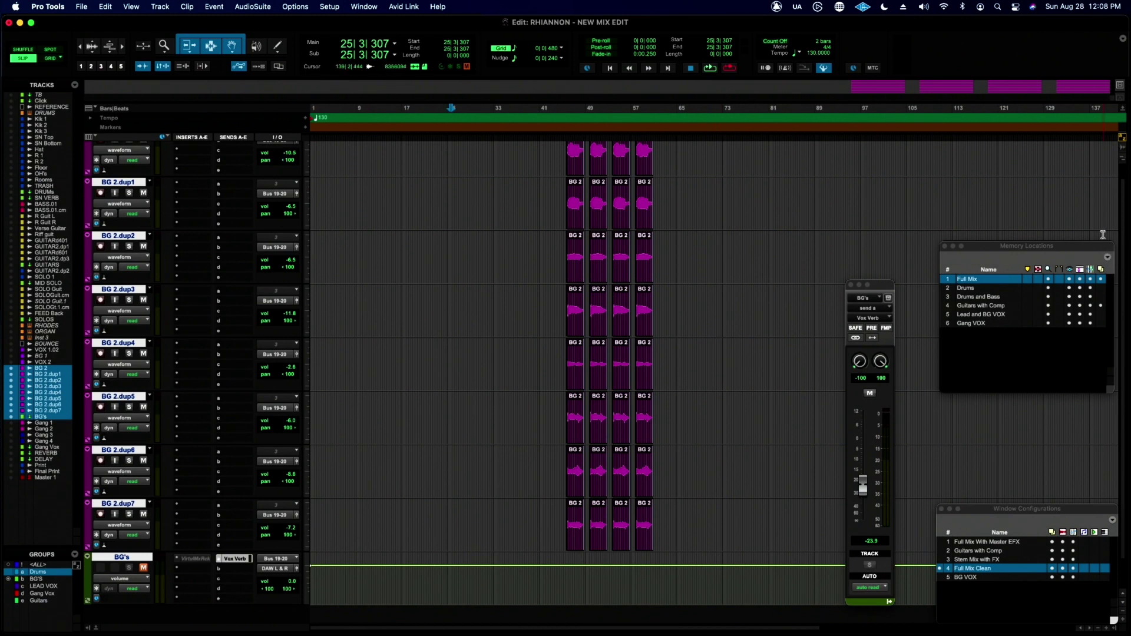
- Create memory location 'BG VOX' recalling window configuration 5: BG VOX
key("KP_Enter")
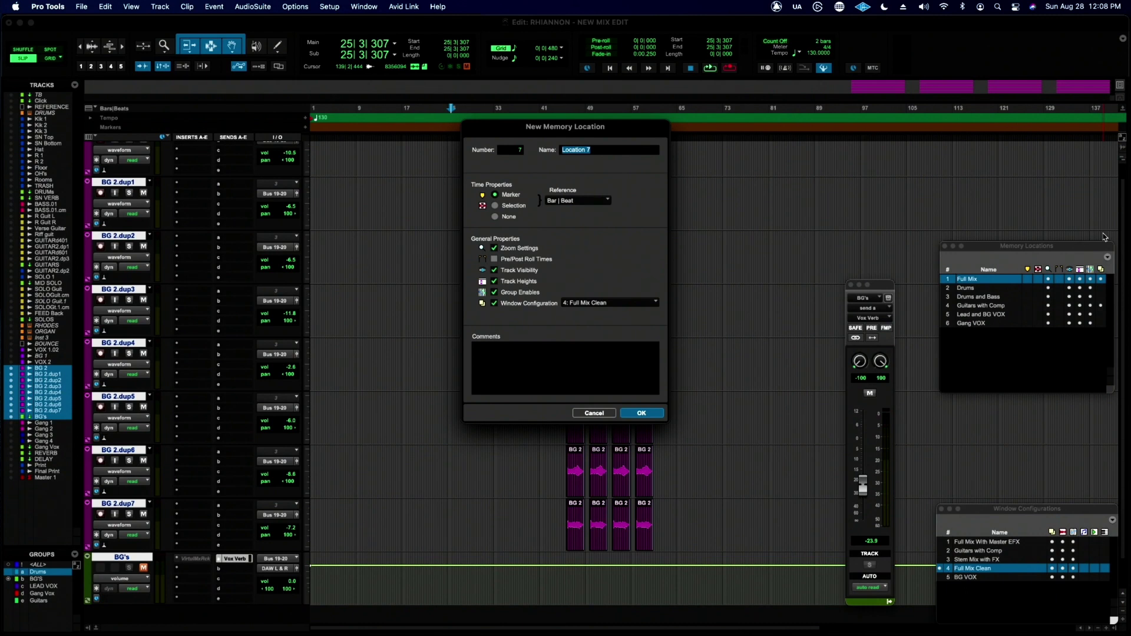
type("BG VOX")
left_click(601, 303)
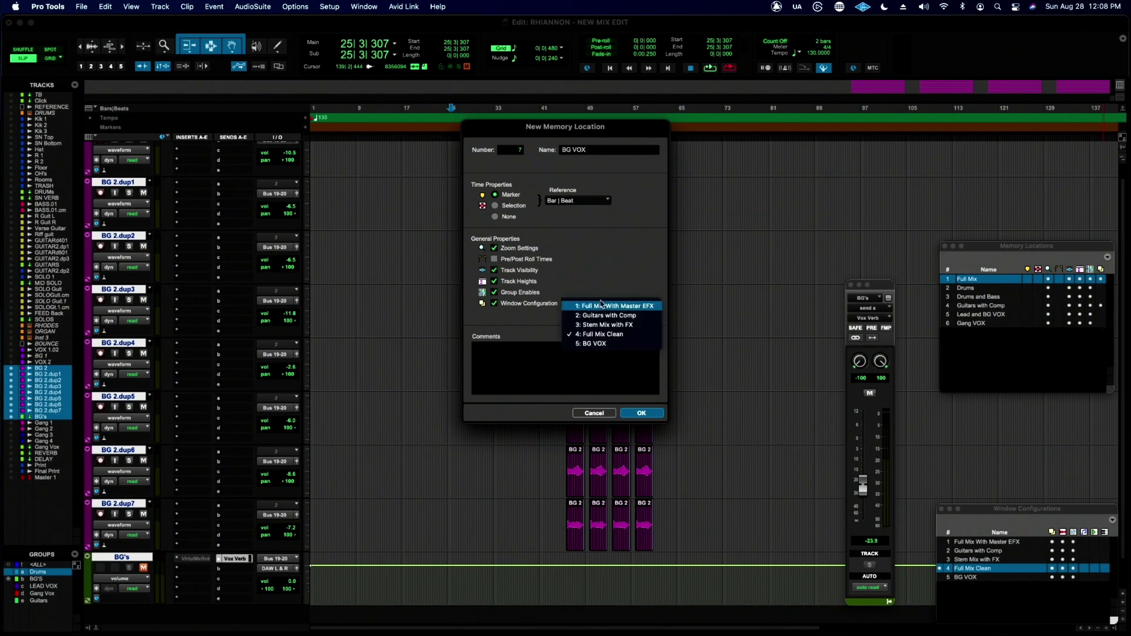
left_click(601, 344)
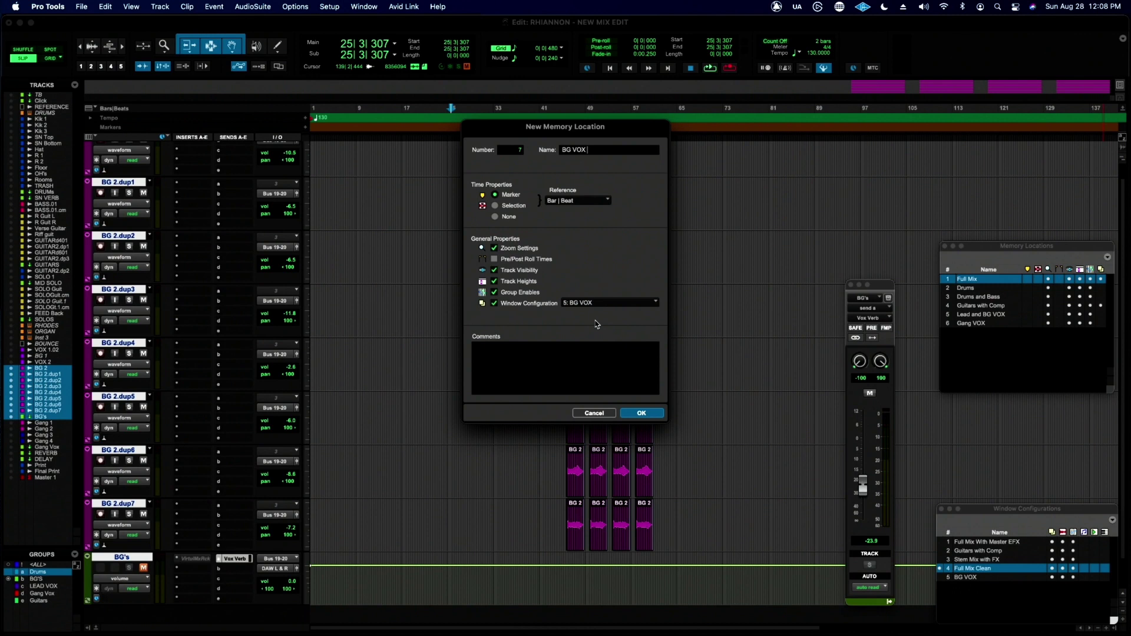
left_click(642, 413)
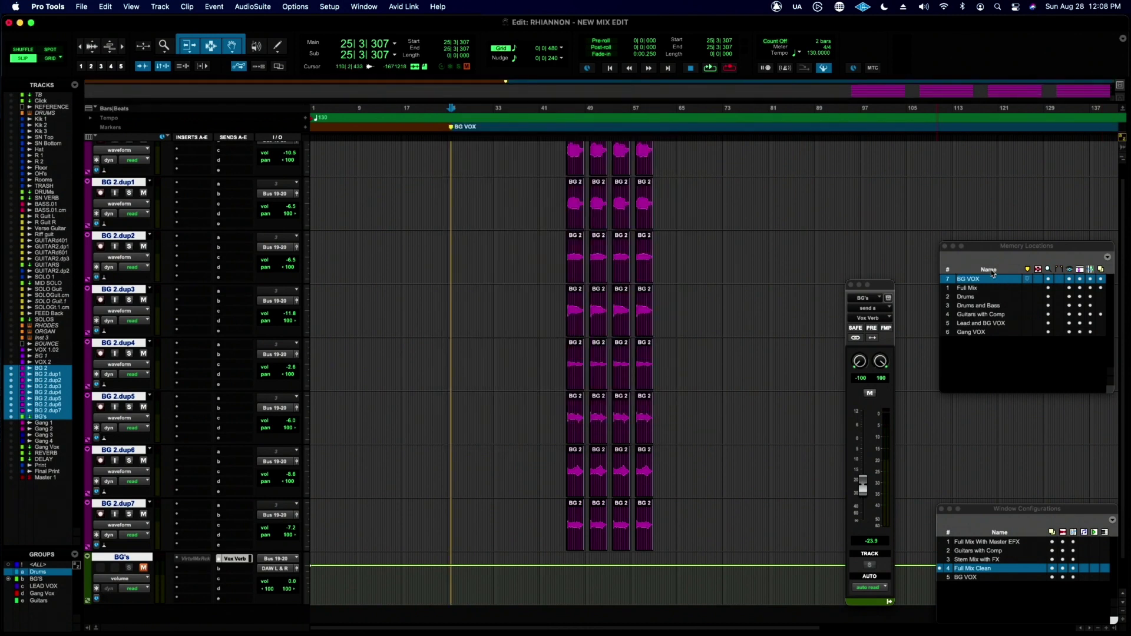
- Recall Full Mix, BG VOX, Drums, Drums and Bass, Guitars with Comp, Lead and BG VOX, then Full Mix
left_click(968, 288)
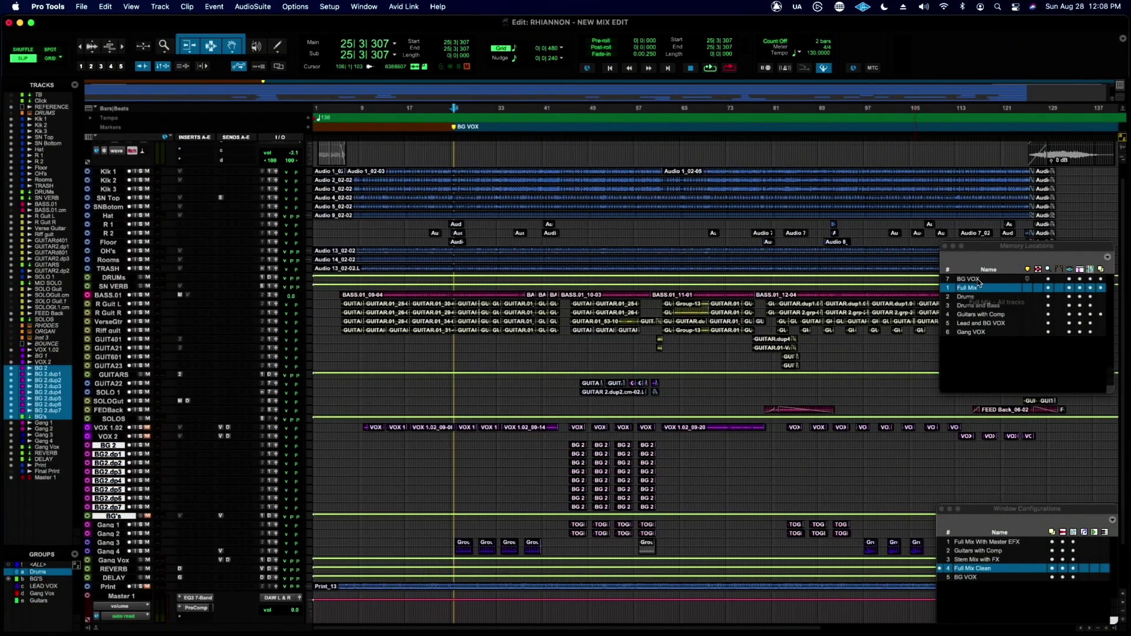
left_click(972, 279)
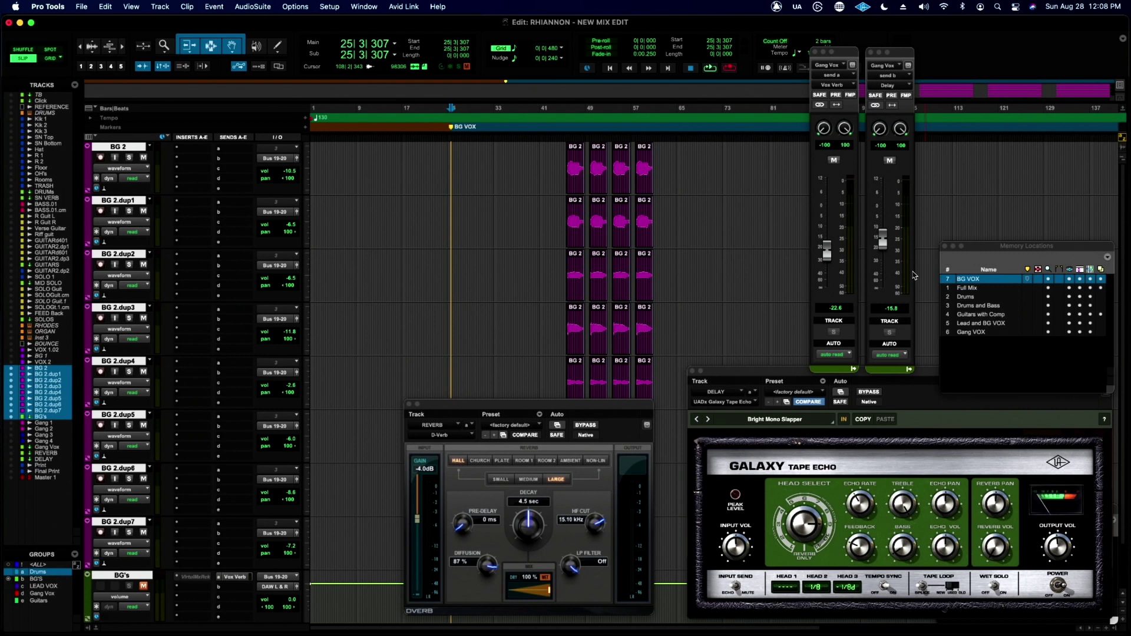
left_click(974, 291)
left_click(974, 288)
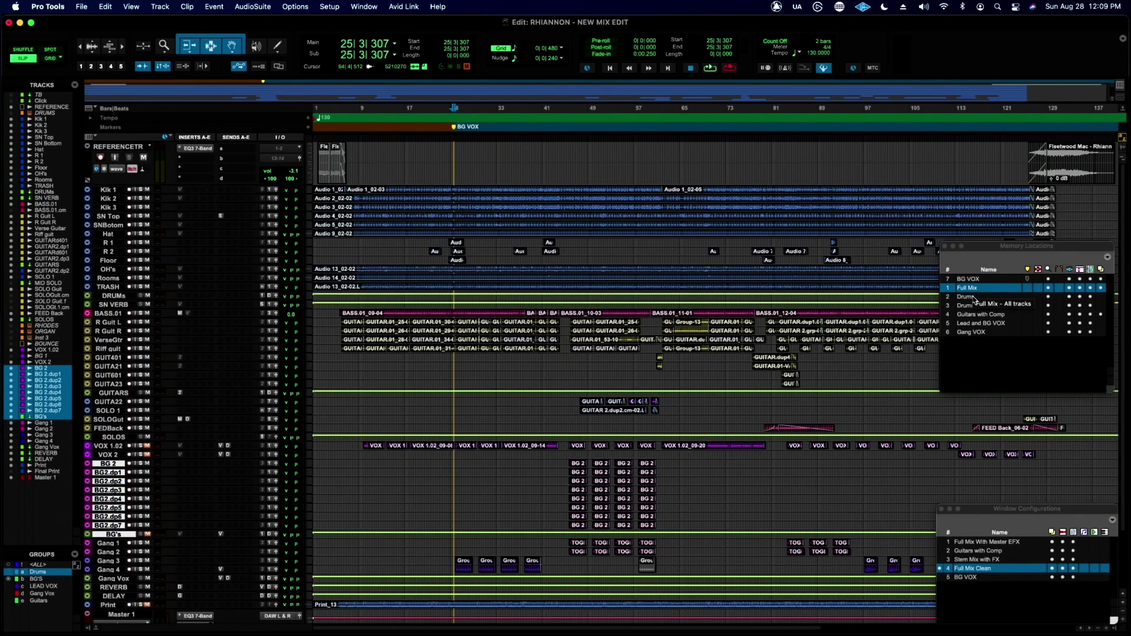
left_click(966, 296)
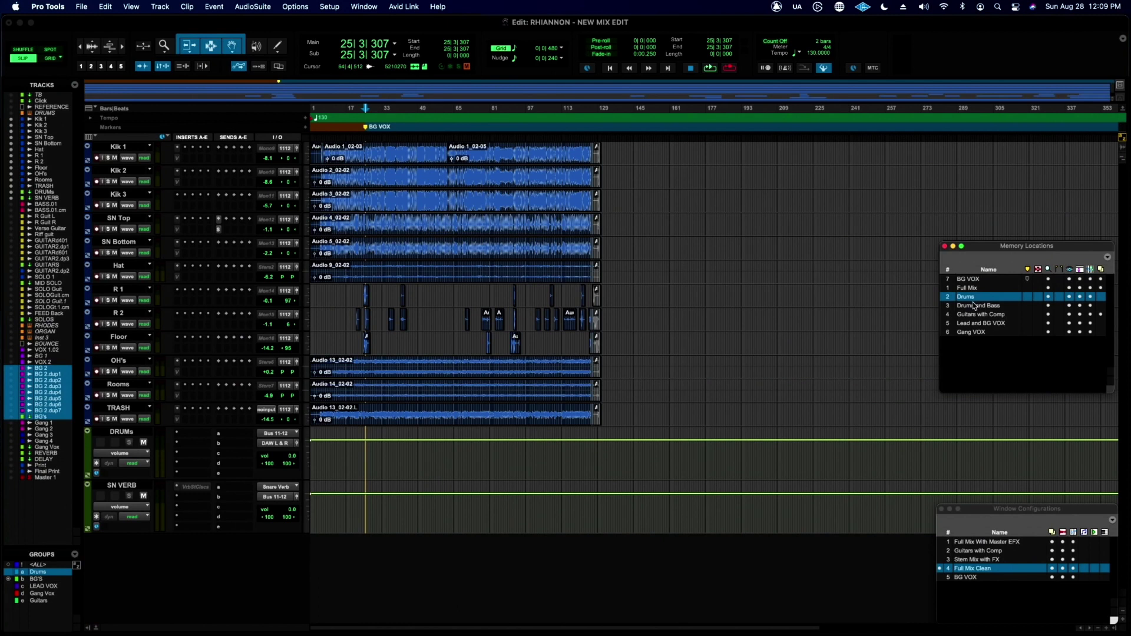
left_click(976, 307)
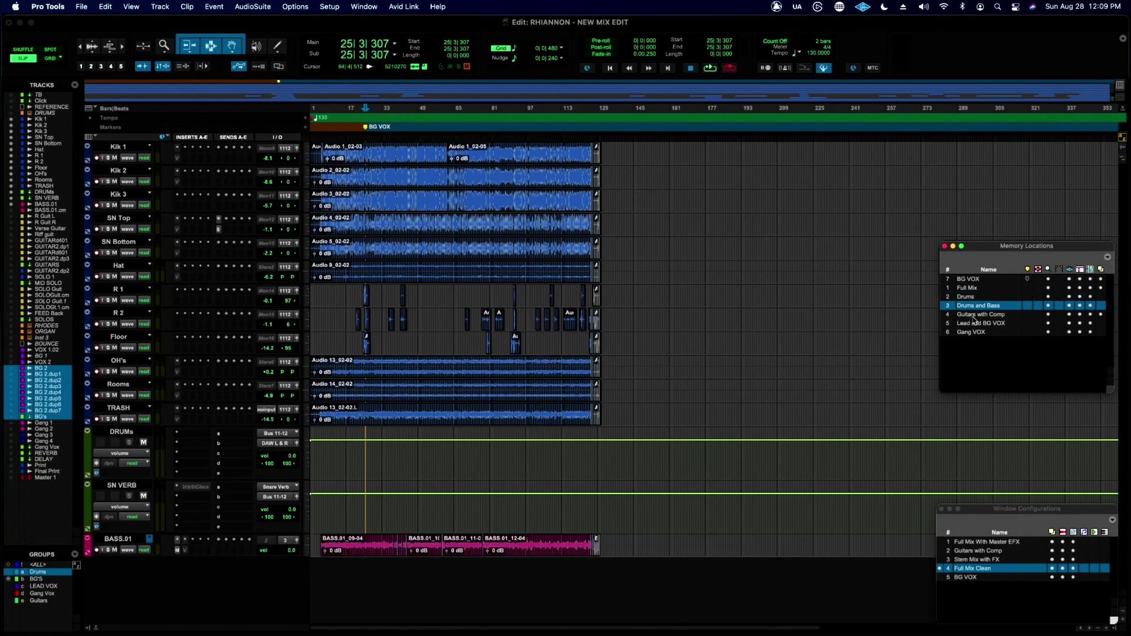
left_click(976, 316)
left_click(977, 325)
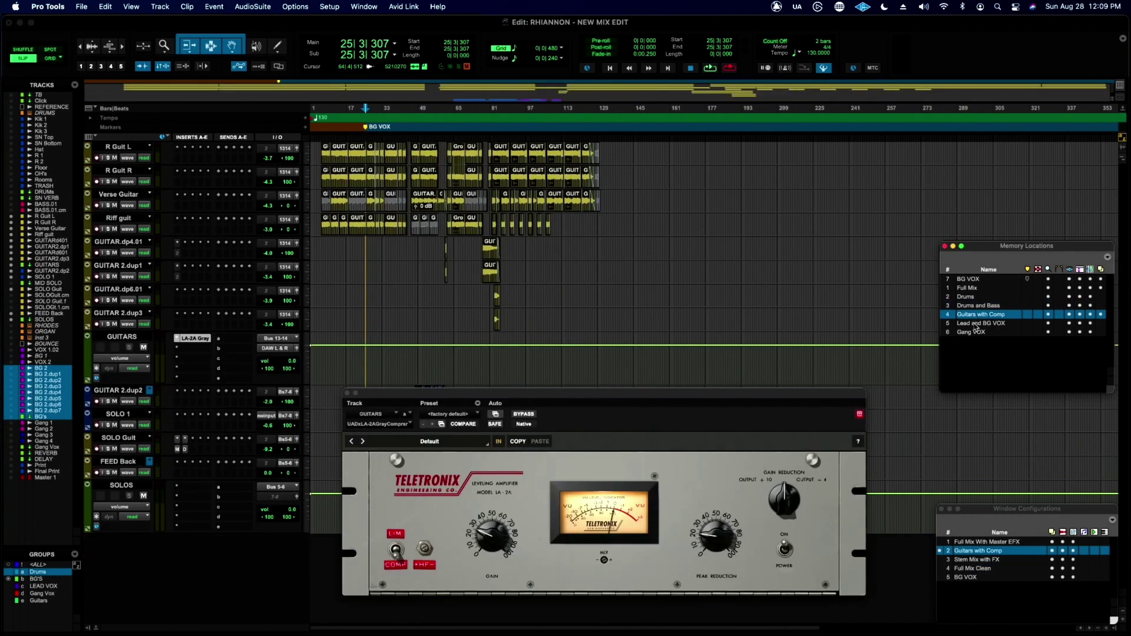
left_click(976, 324)
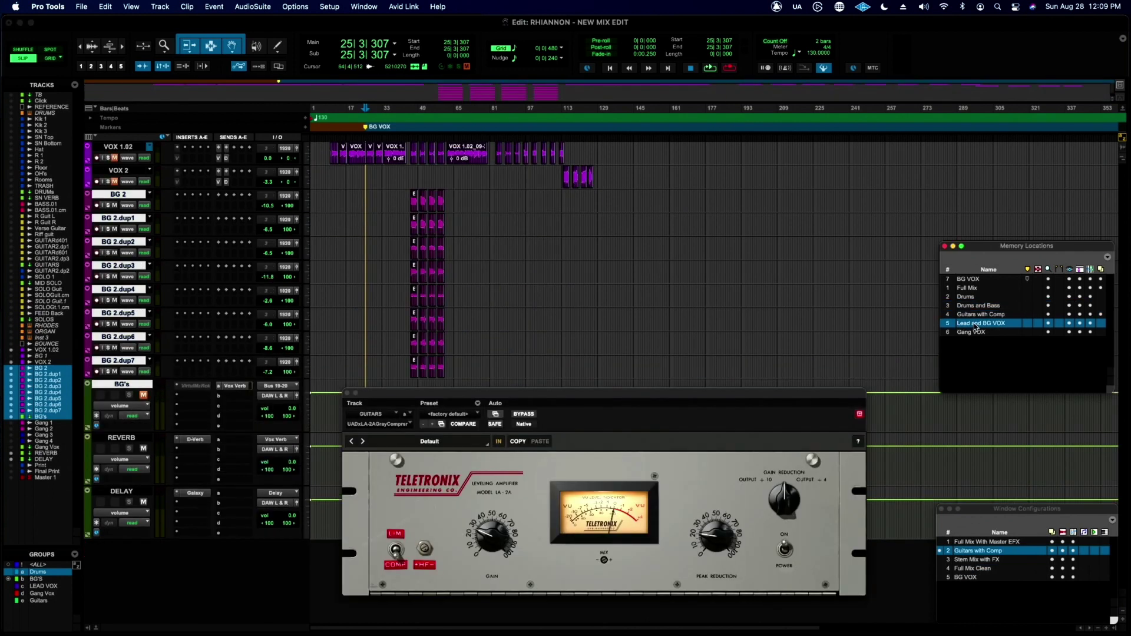
left_click(974, 288)
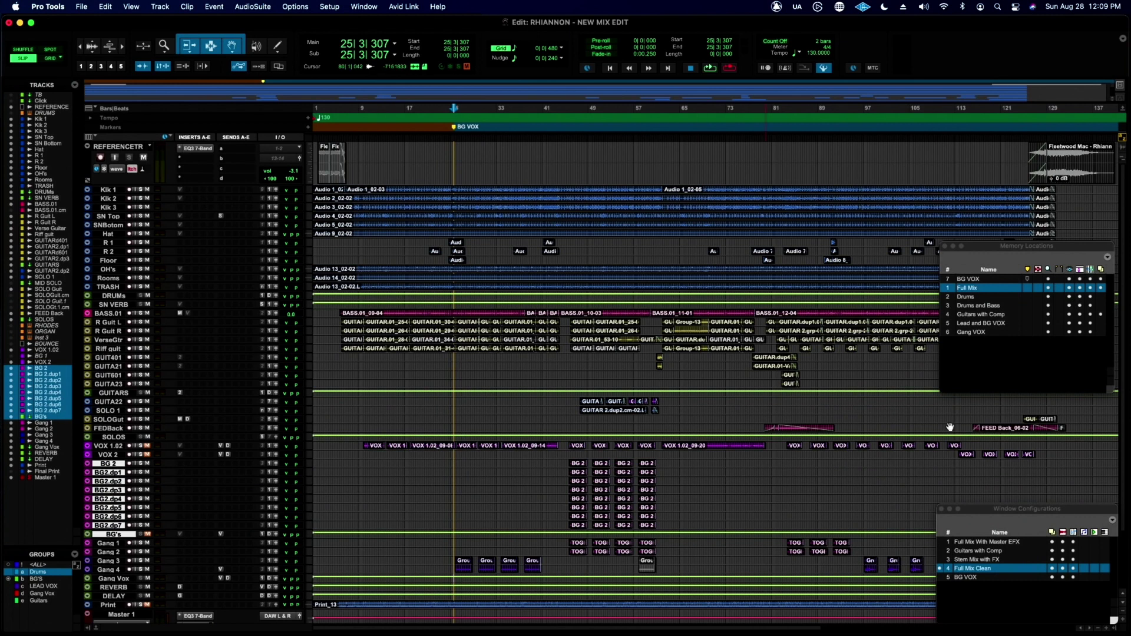
left_click(363, 7)
mouse_move(371, 25)
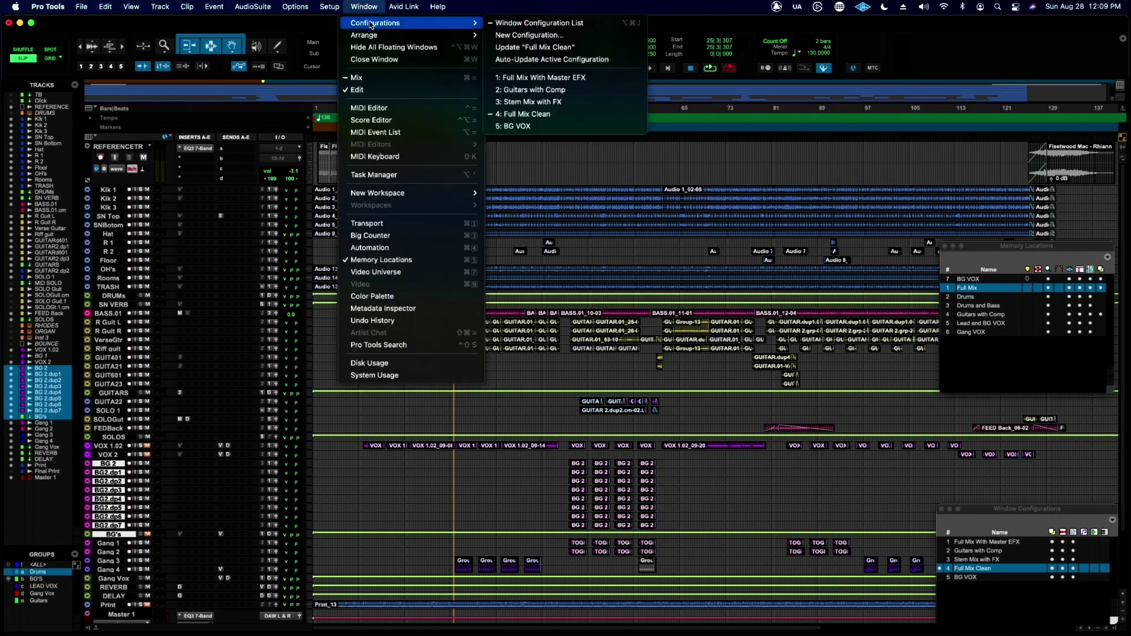
left_click(569, 36)
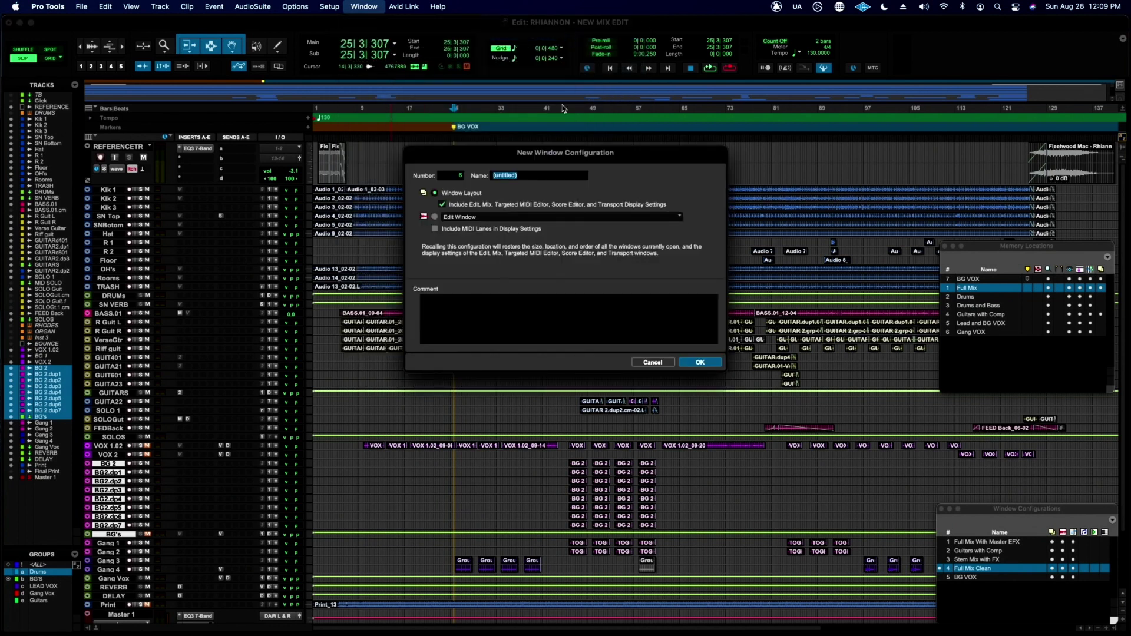
left_click(665, 361)
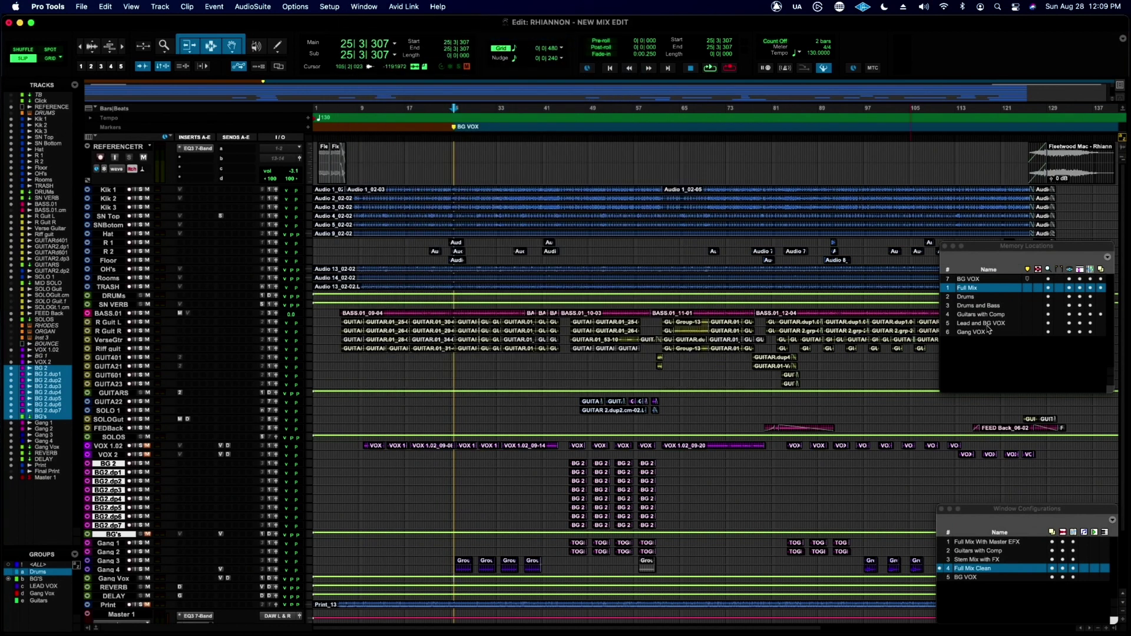
key("KP_Enter")
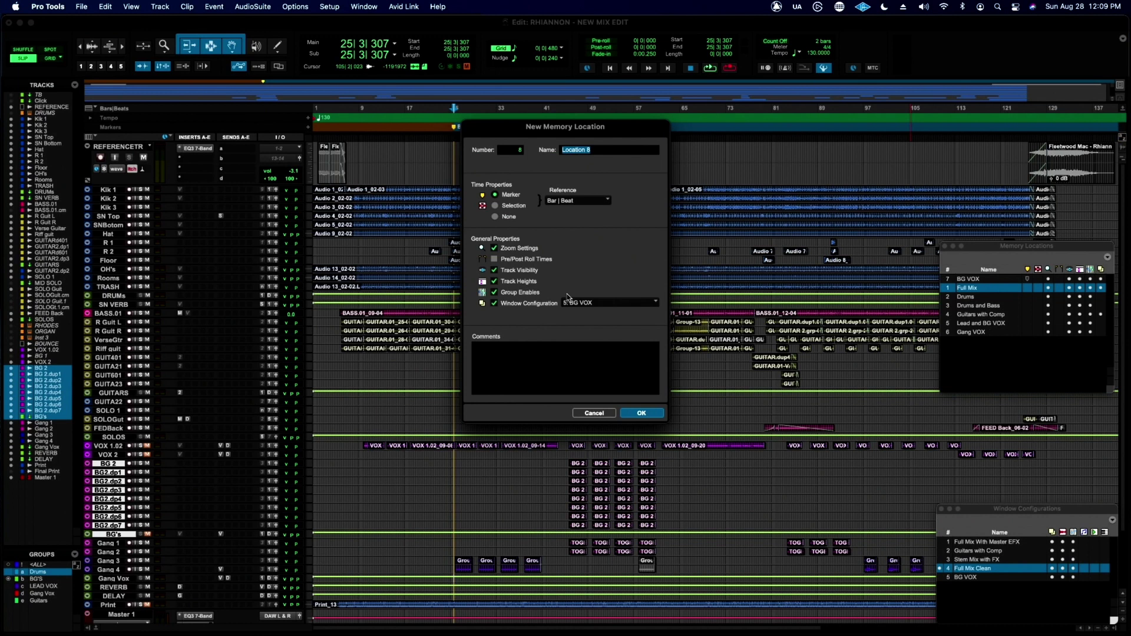
left_click(598, 307)
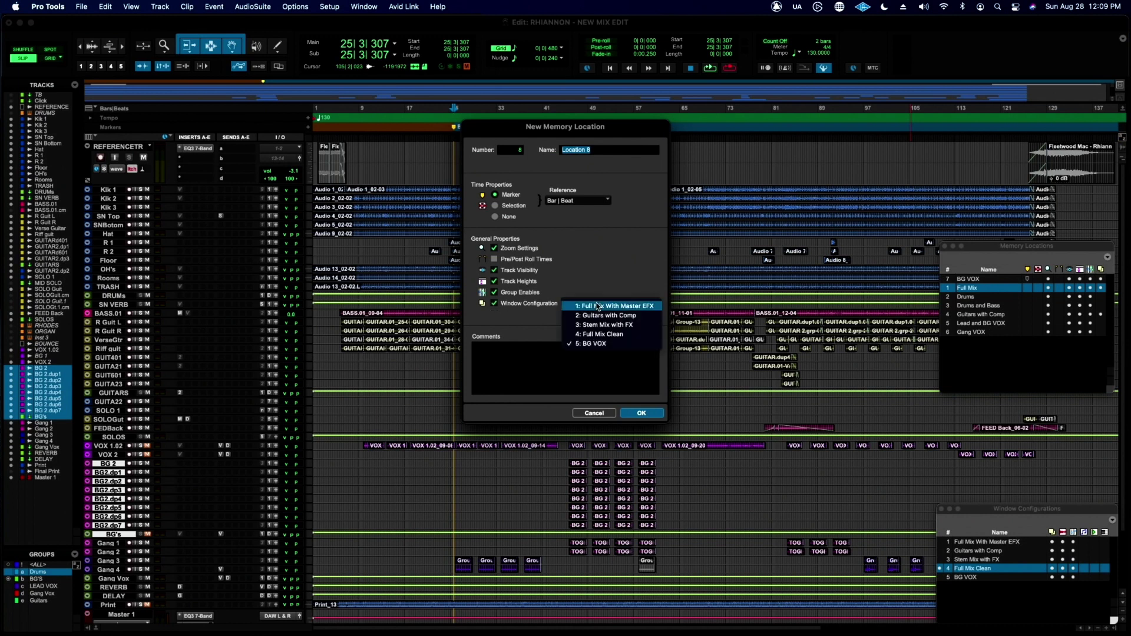
left_click(602, 284)
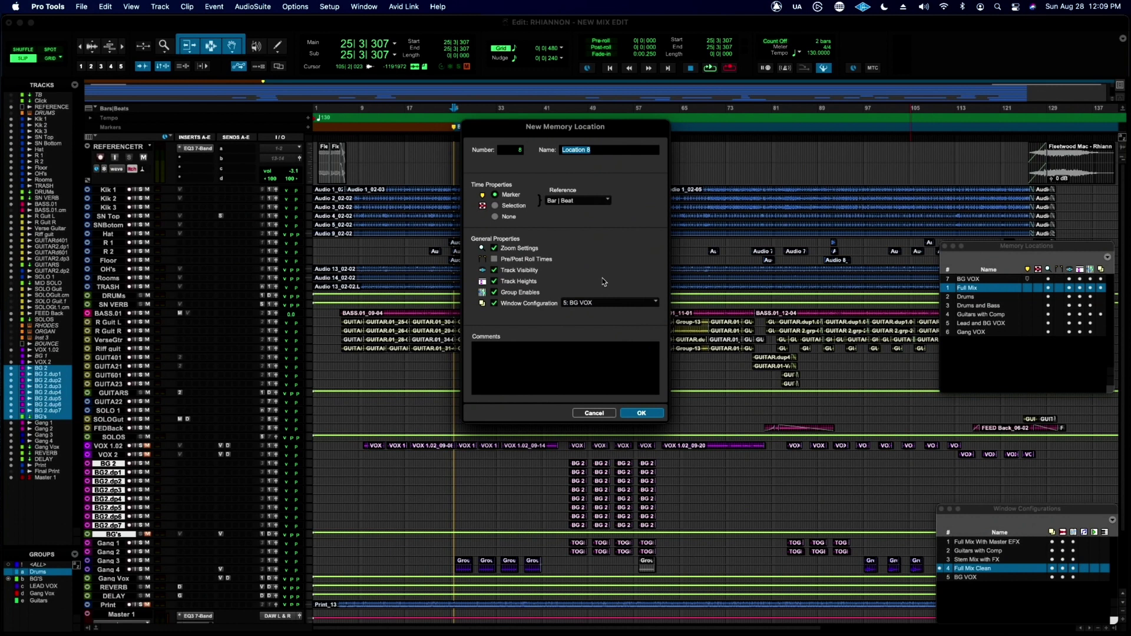
left_click(595, 414)
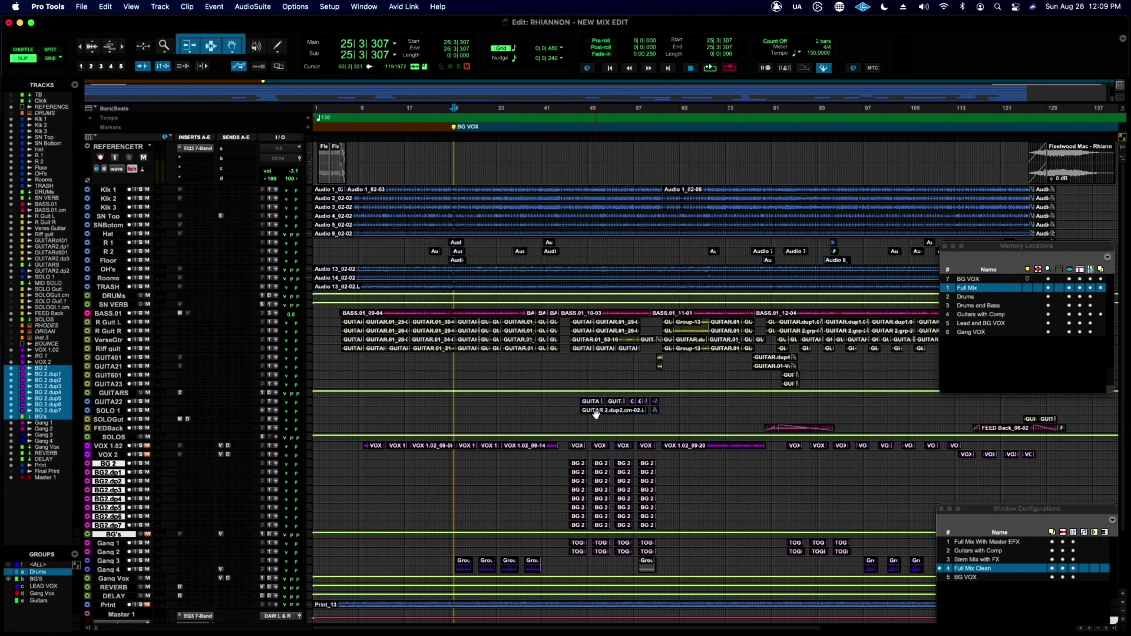